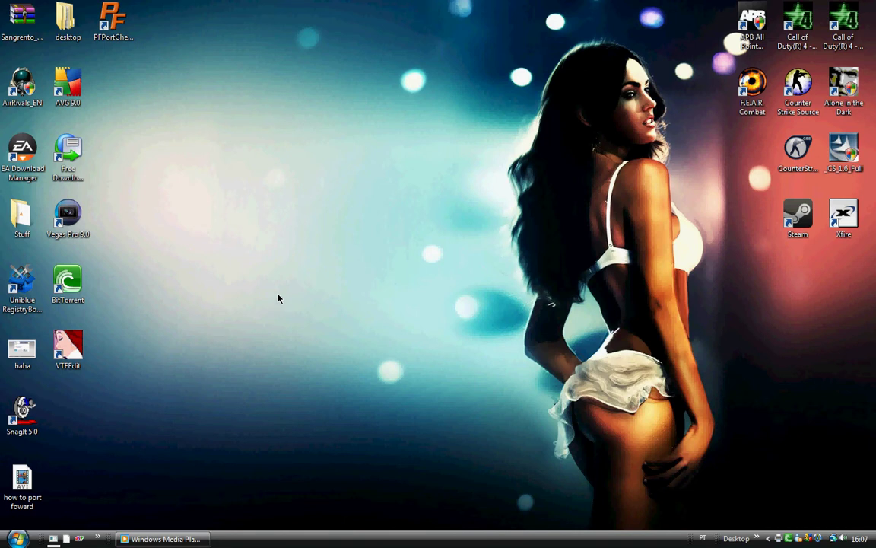
Launch Google Chrome, remove the Portforwarding.com most-visited thumbnail, and enter portforward.com in the address bar.
key(super)
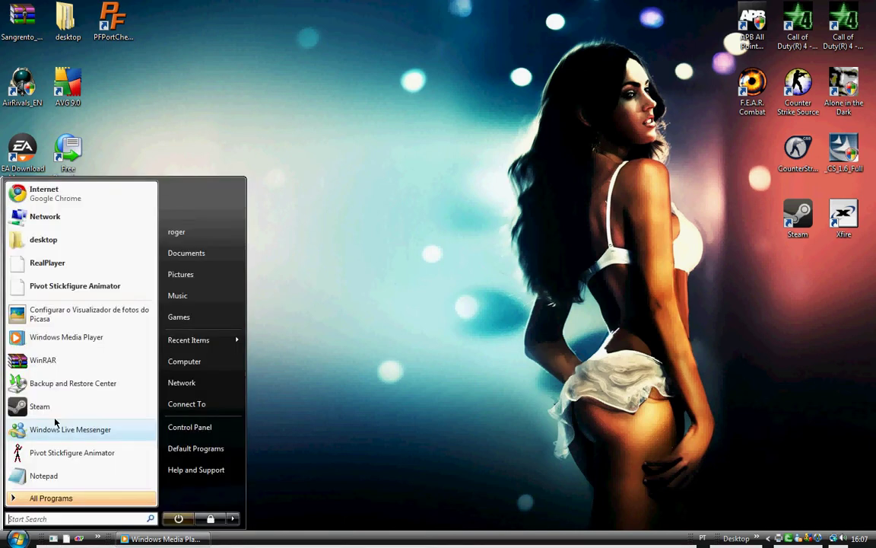
click(129, 190)
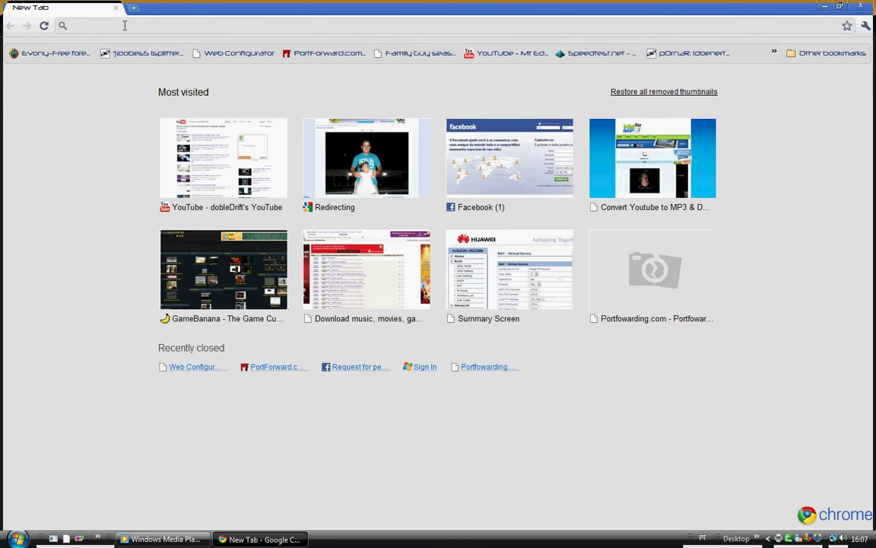
click(712, 232)
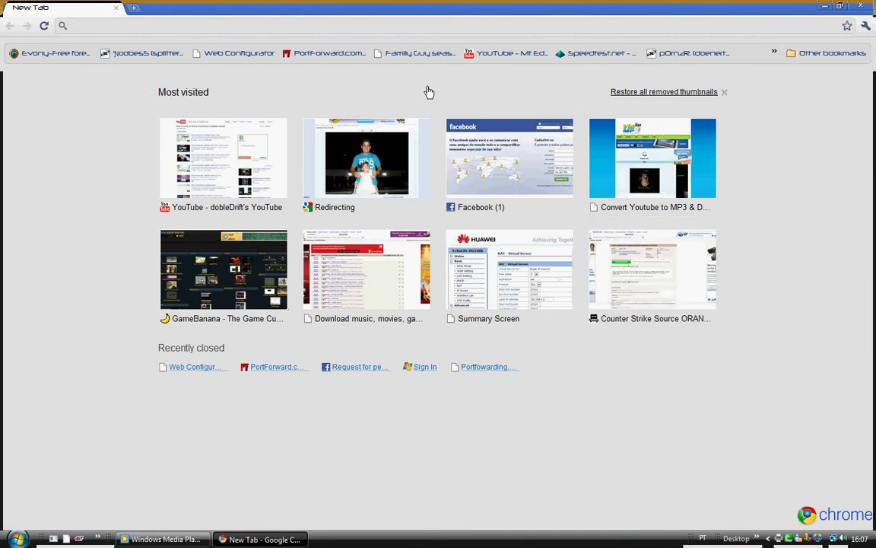
click(269, 26)
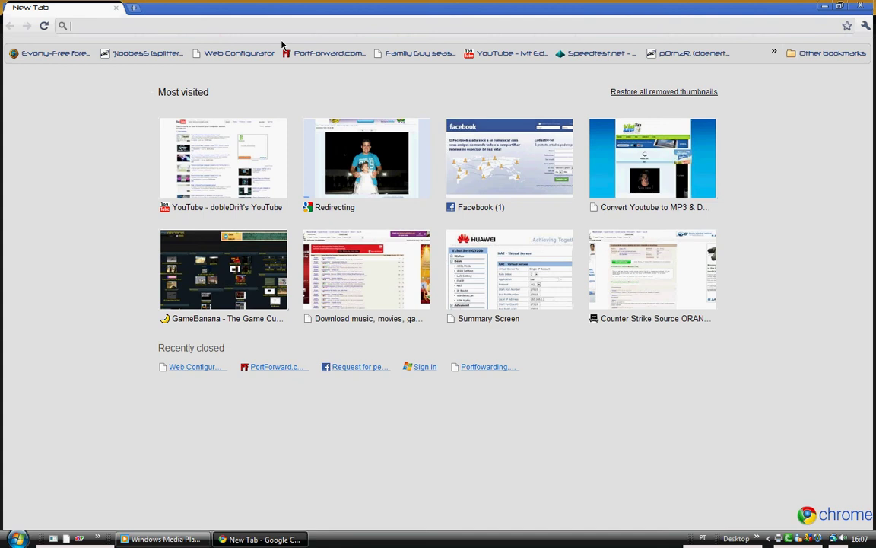
text(portforward.com)
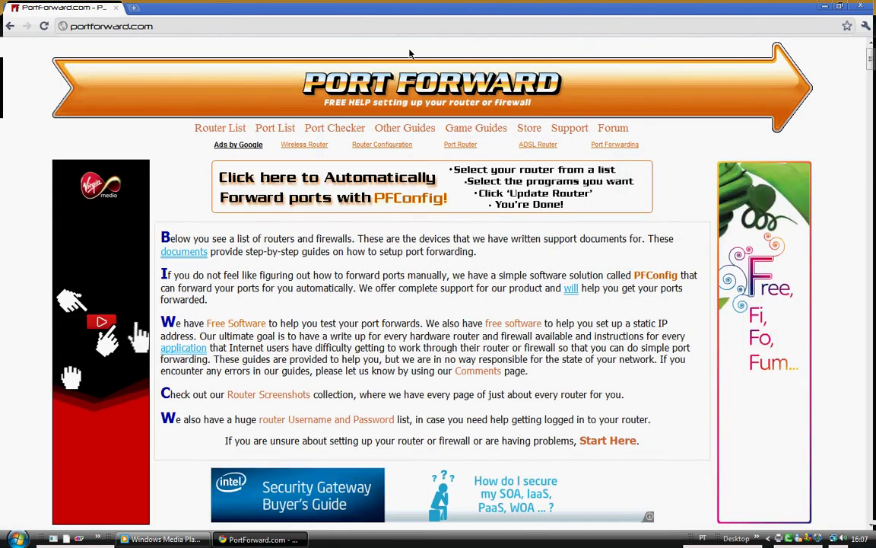
Scroll the PortForward.com router list down to the Huawei models, including EchoLife-HG520b.
scroll(594, 196, down, 3)
scroll(601, 168, down, 3)
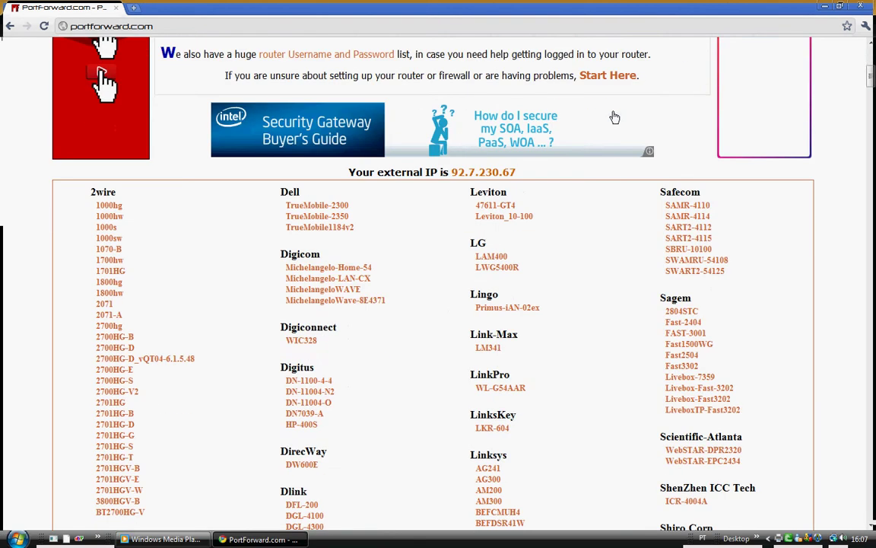
scroll(613, 117, down, 1)
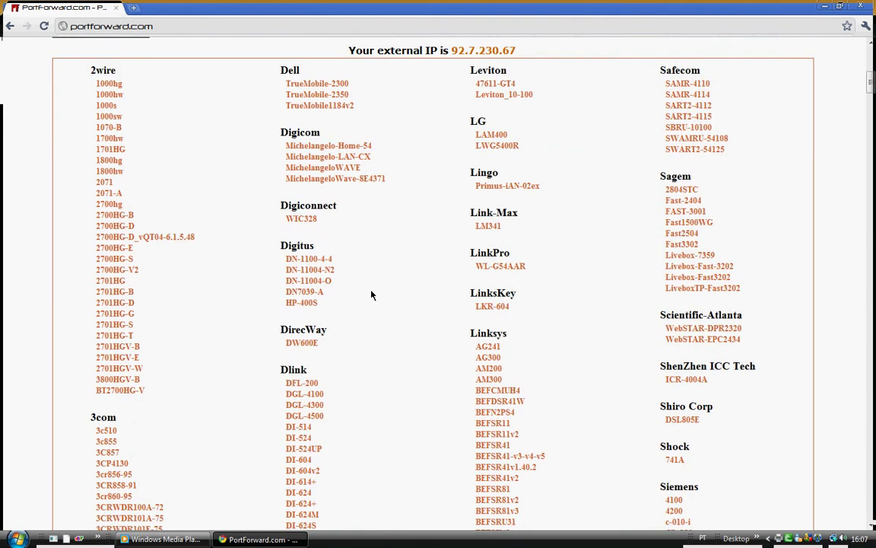
scroll(251, 220, down, 3)
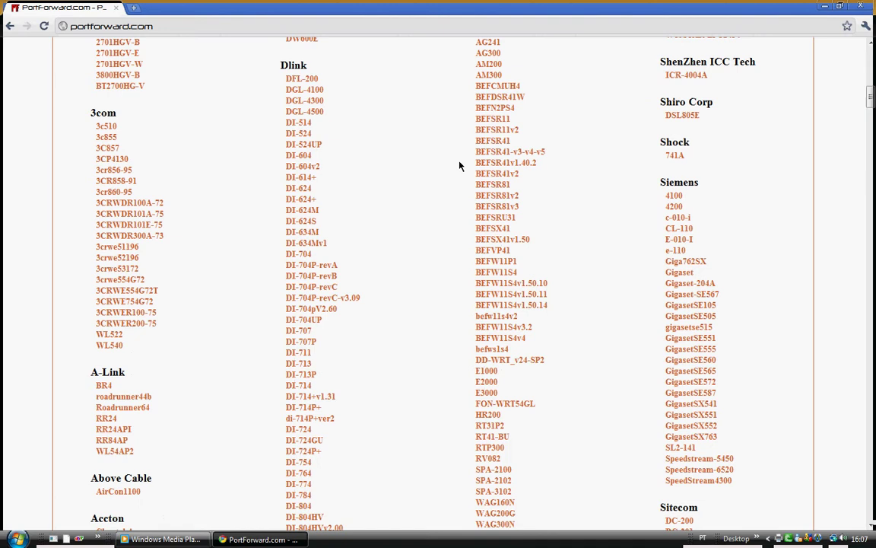
scroll(448, 100, down, 3)
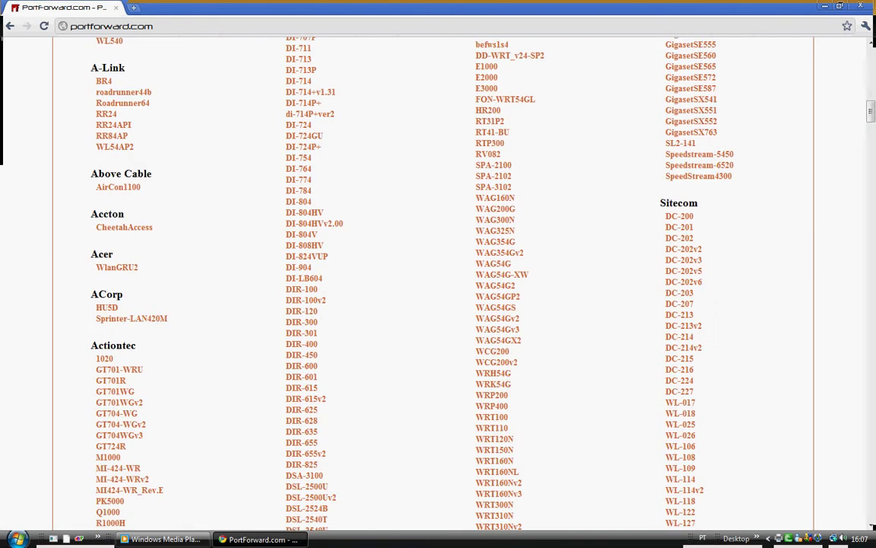
scroll(447, 99, down, 15)
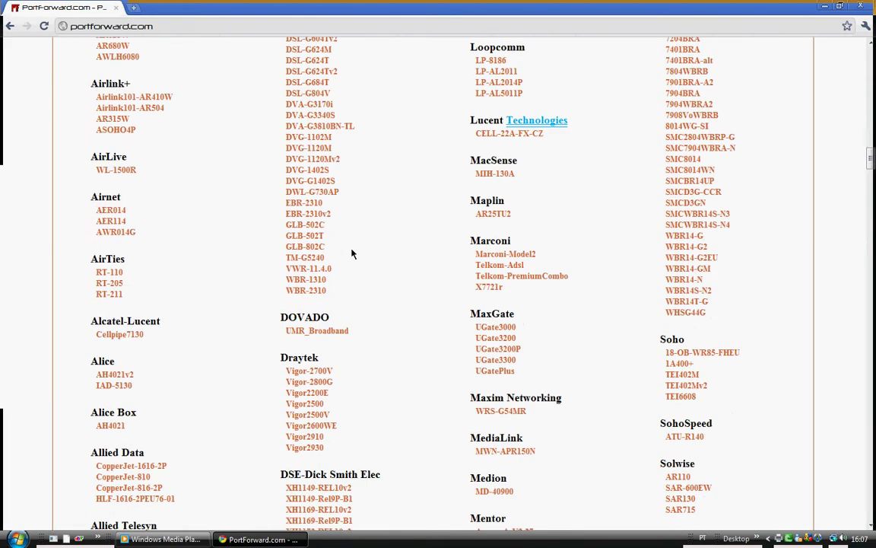
scroll(228, 274, down, 18)
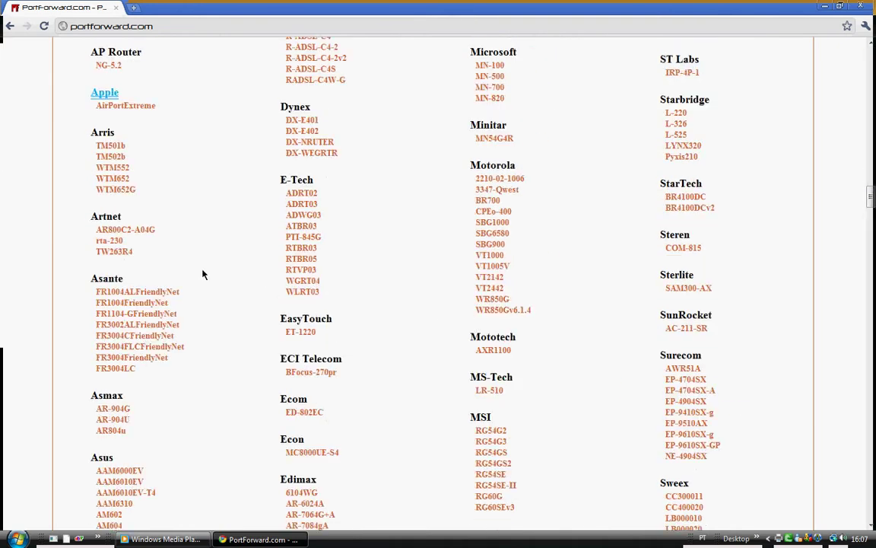
scroll(228, 281, down, 7)
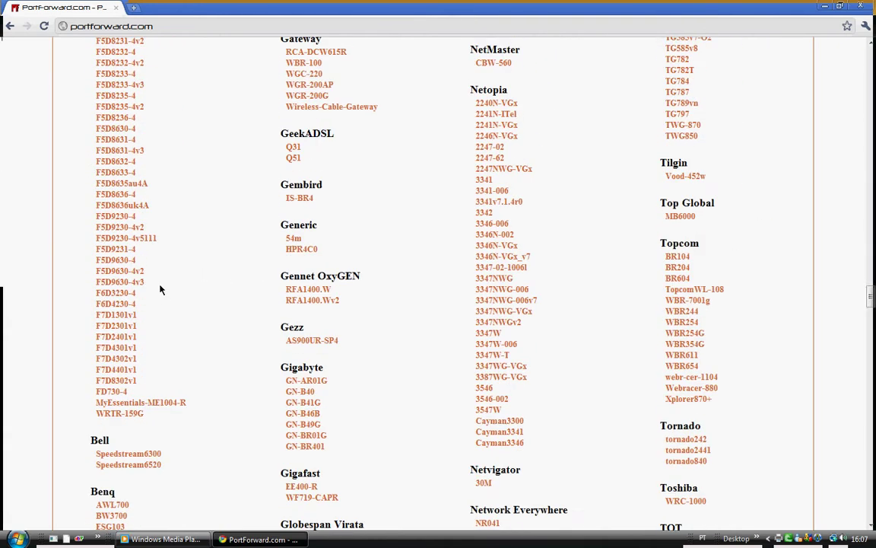
scroll(187, 329, down, 18)
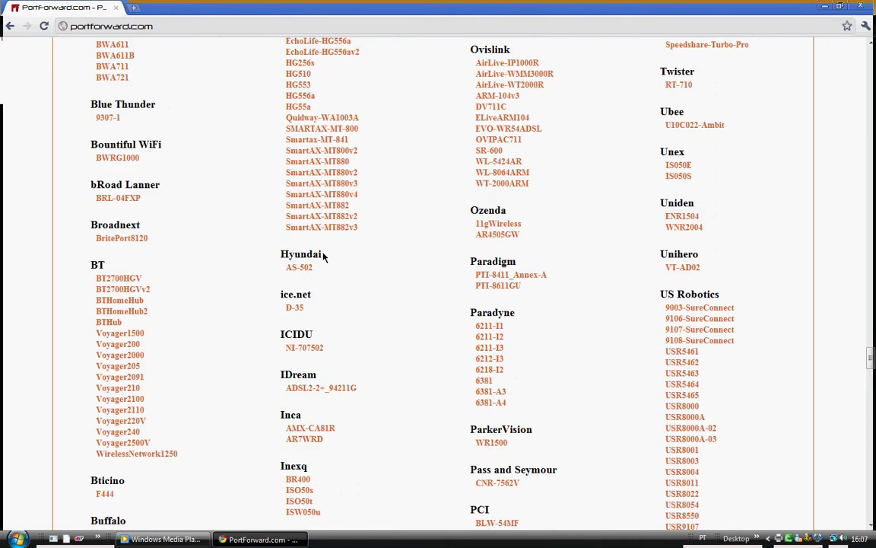
scroll(312, 237, up, 4)
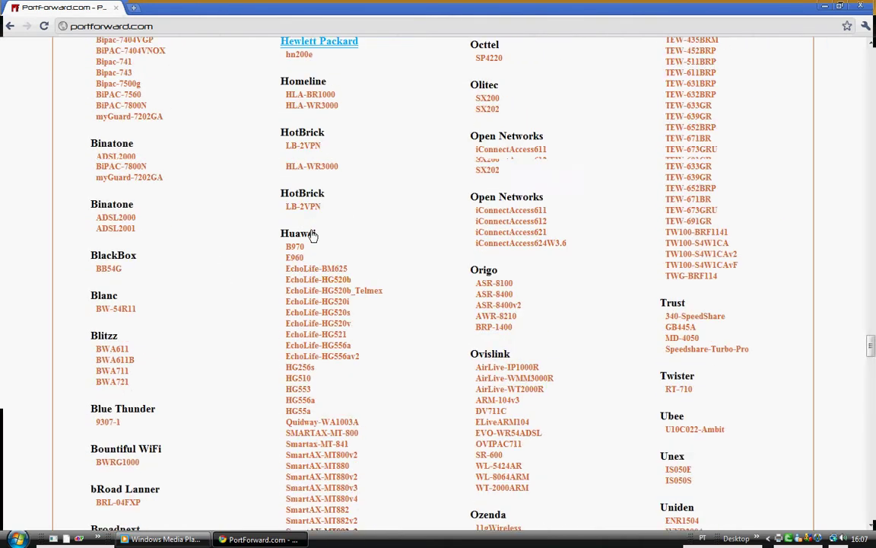
Open the EchoLife-HG520b guides, skip the PFConfig ad, and scroll to BitTorrent under B.
click(343, 280)
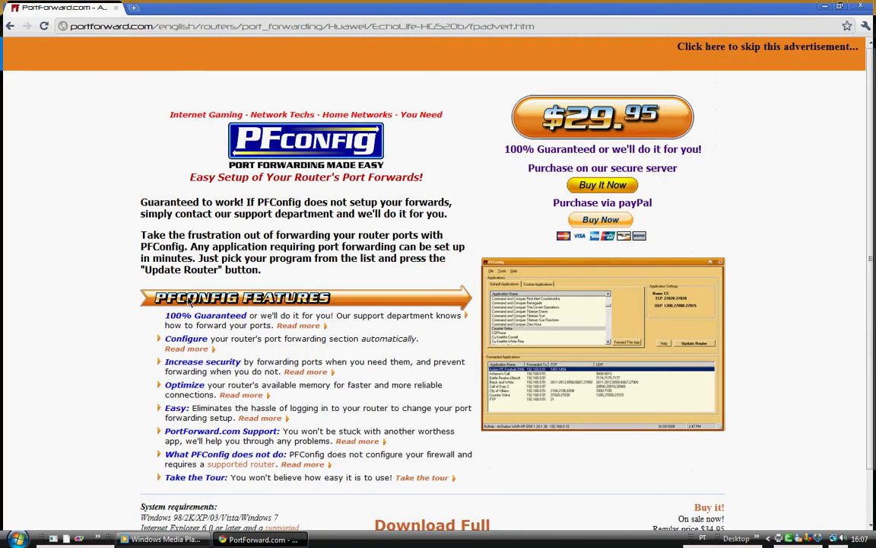
click(684, 46)
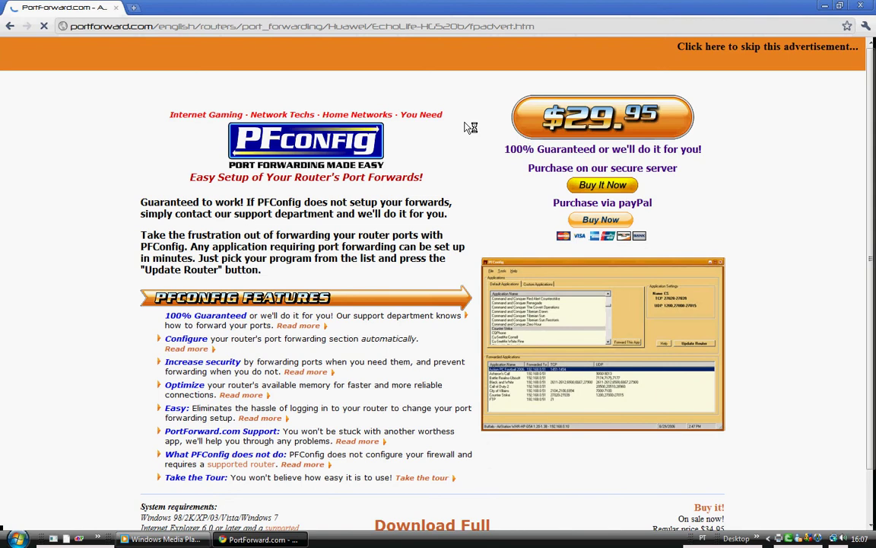
scroll(383, 277, down, 5)
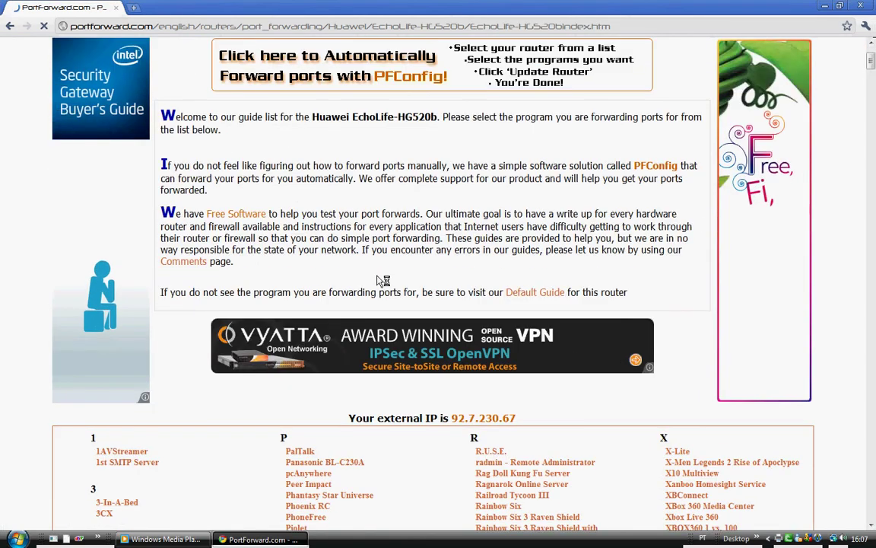
scroll(251, 257, down, 3)
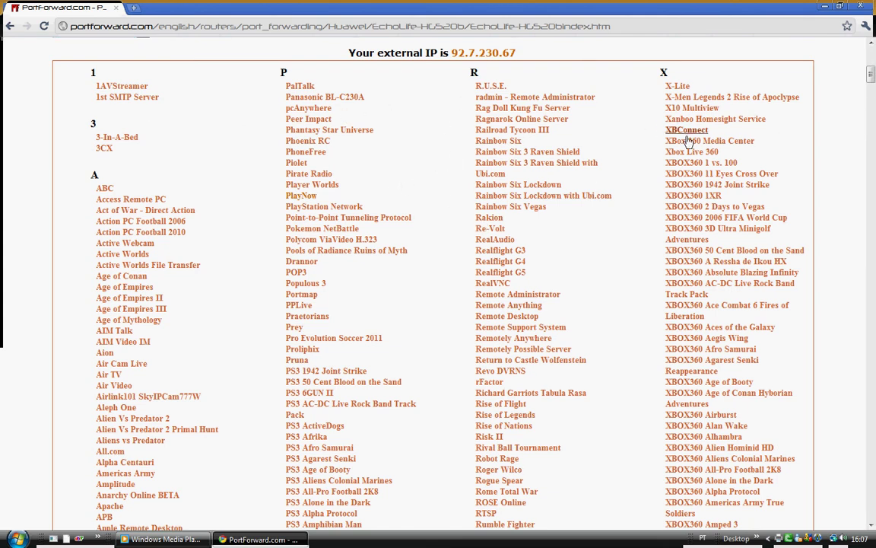
scroll(627, 182, down, 3)
scroll(627, 182, down, 5)
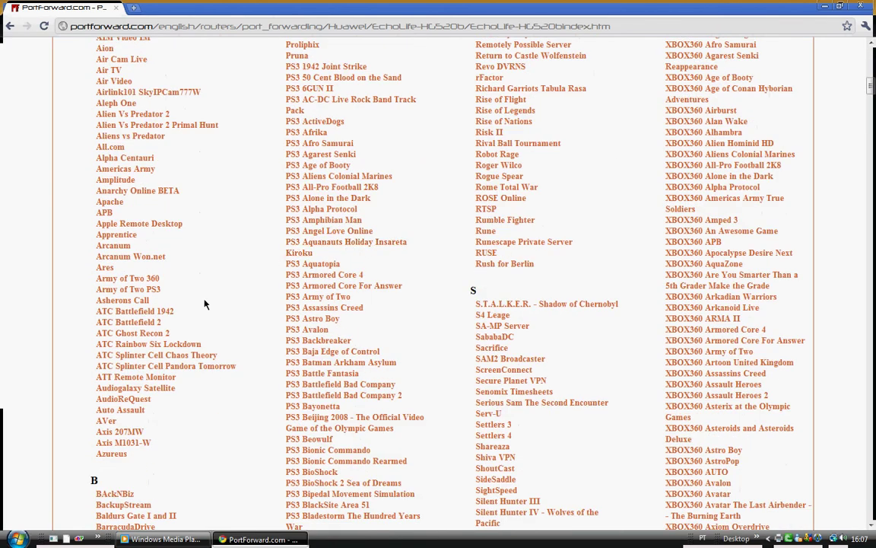
scroll(573, 229, down, 5)
scroll(168, 332, down, 3)
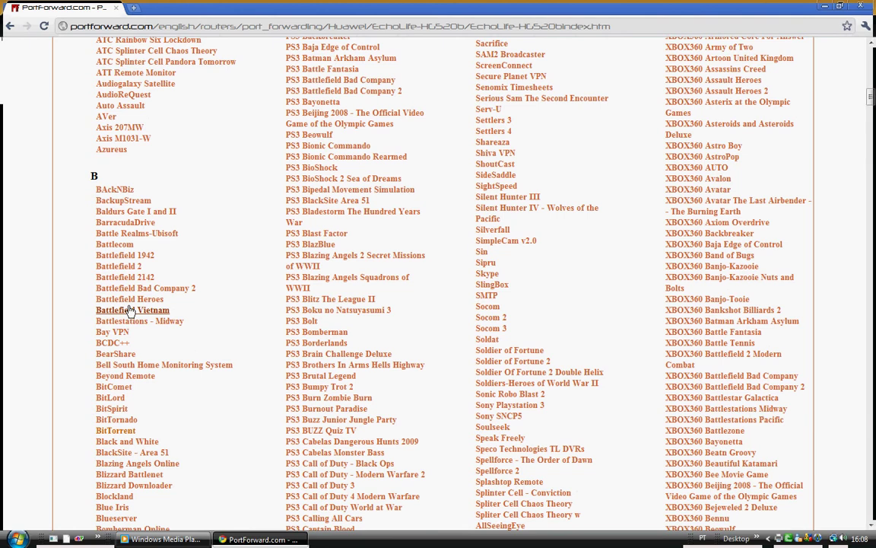
scroll(135, 307, down, 2)
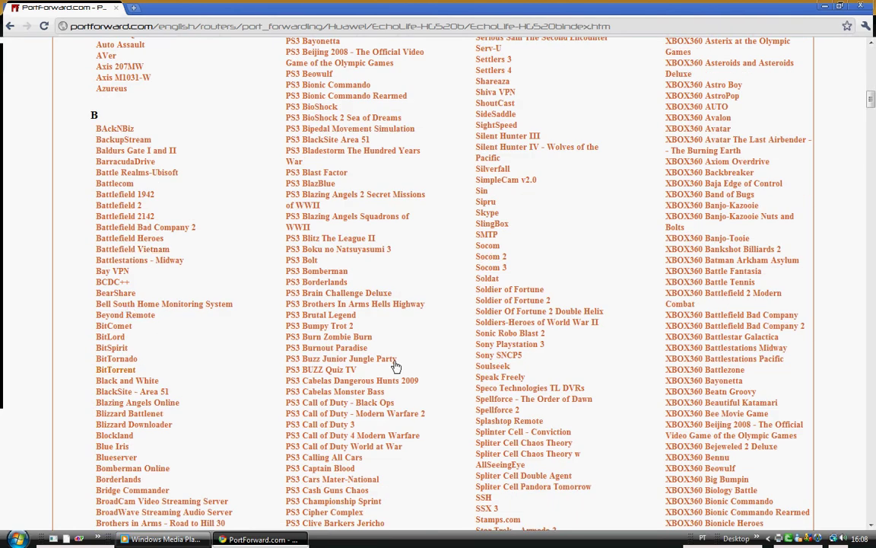
click(115, 370)
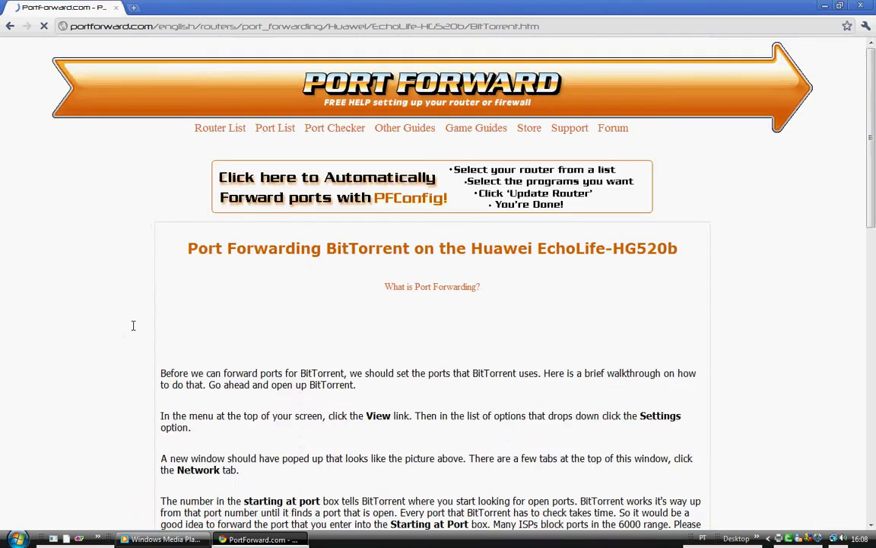
scroll(332, 297, down, 2)
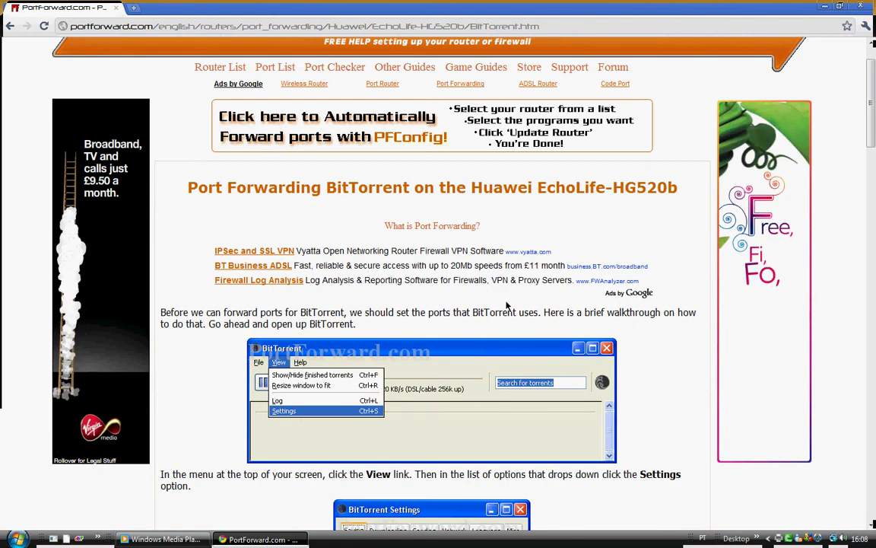
scroll(426, 304, down, 2)
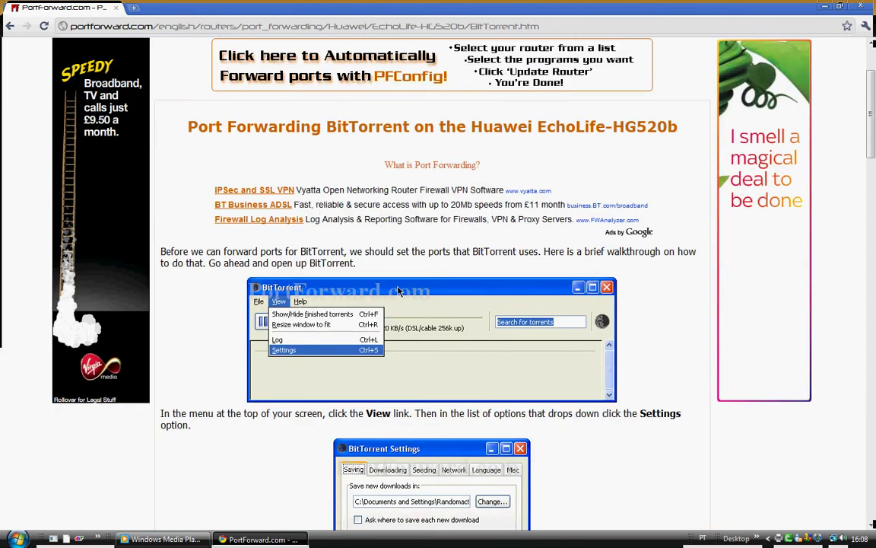
scroll(625, 318, down, 3)
scroll(625, 318, down, 3)
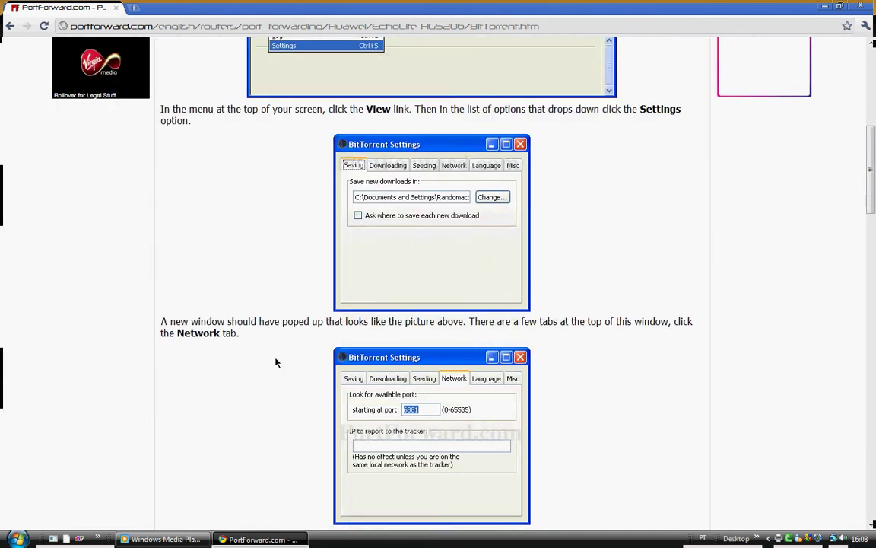
scroll(555, 317, down, 10)
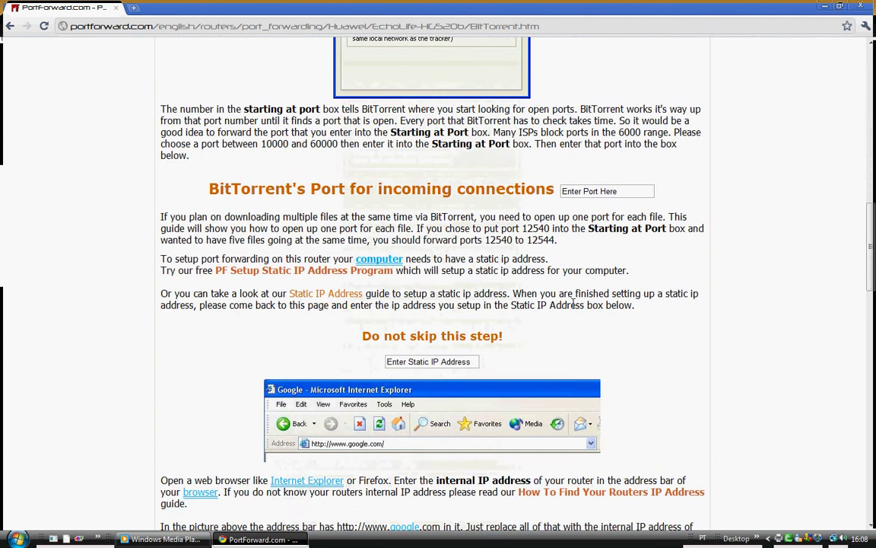
scroll(371, 307, down, 3)
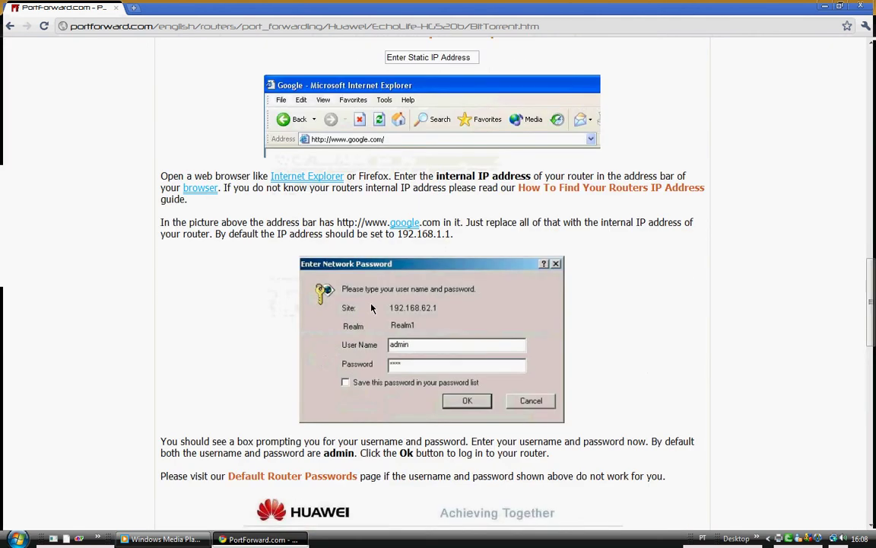
scroll(532, 297, down, 12)
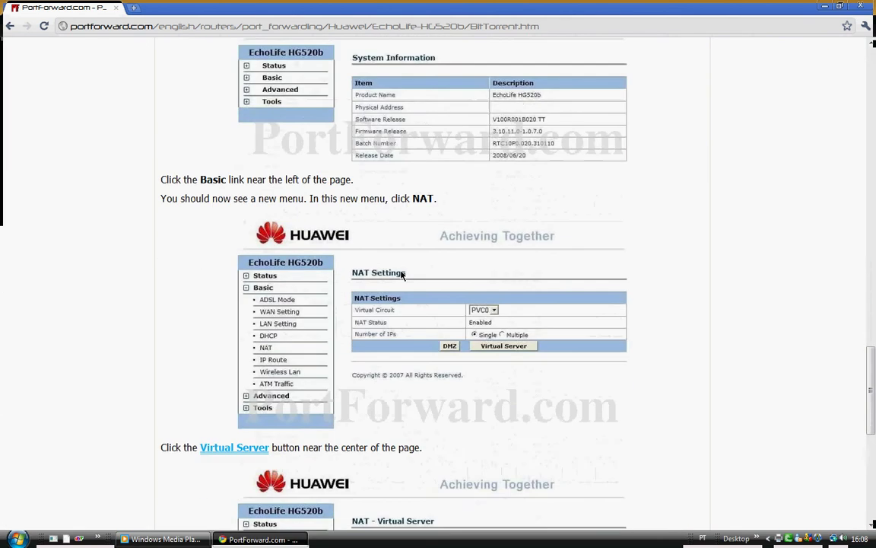
scroll(509, 291, down, 5)
scroll(434, 283, up, 5)
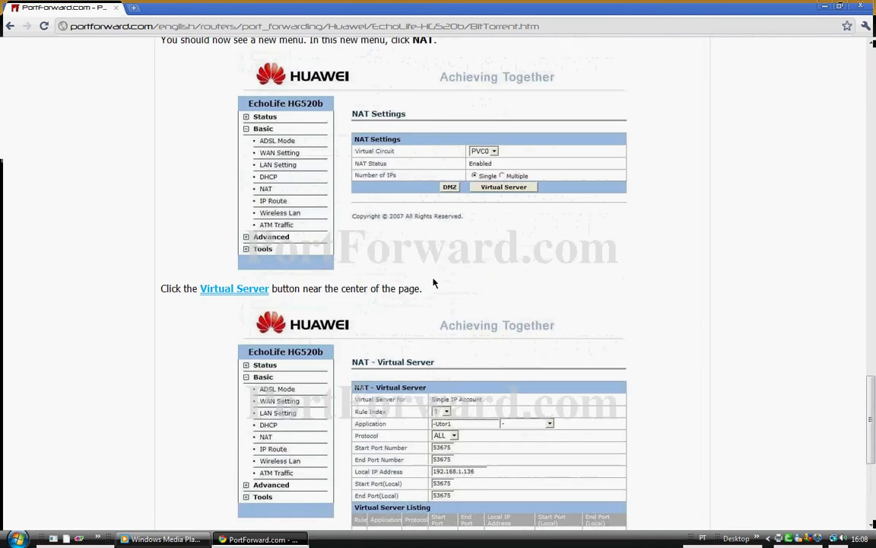
scroll(327, 167, up, 2)
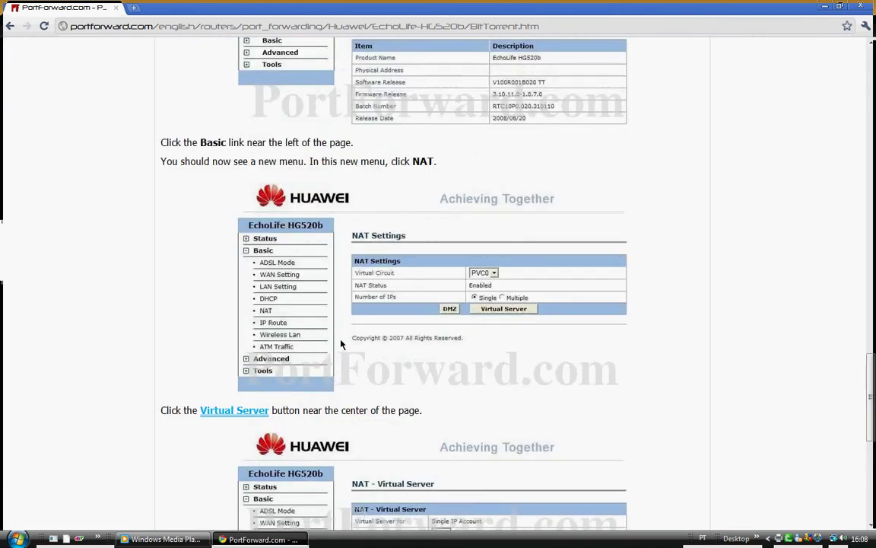
scroll(330, 286, up, 3)
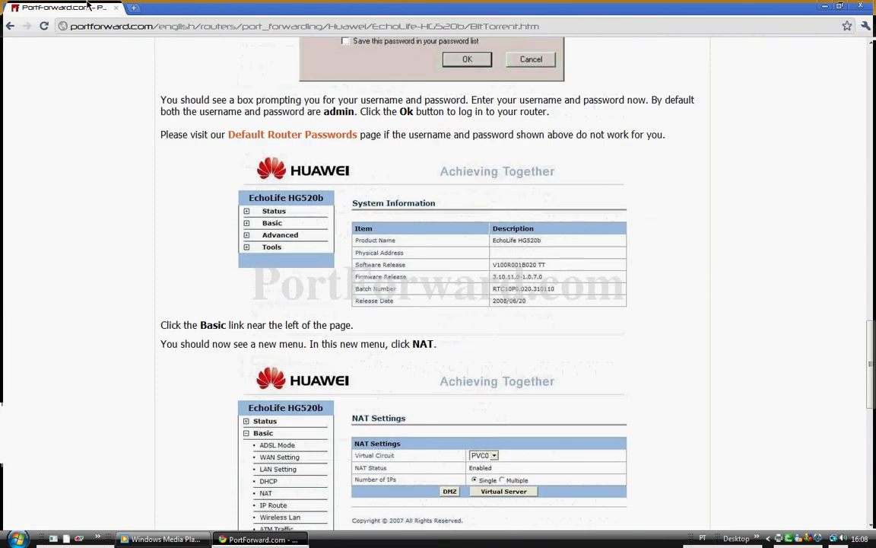
scroll(335, 146, up, 10)
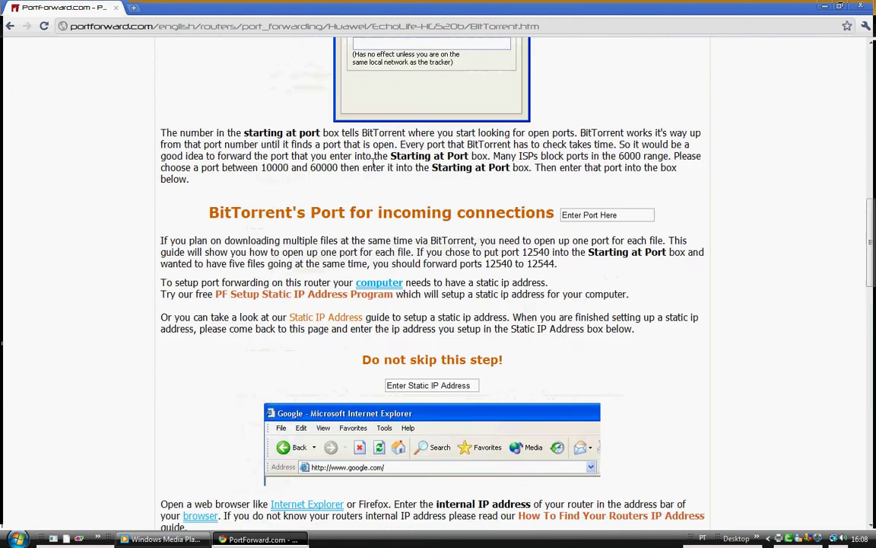
Return to the HG520b guide list and copy the external IP address shown there.
click(10, 26)
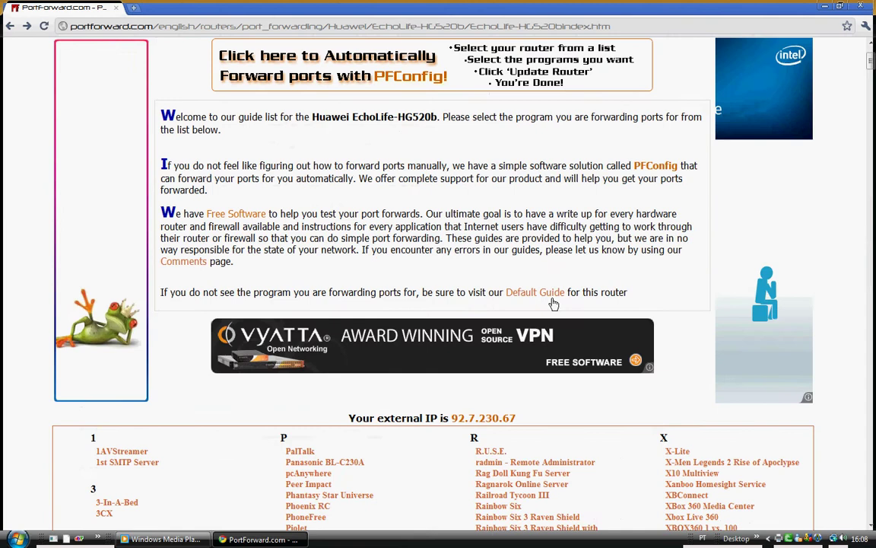
drag(517, 418, 452, 417)
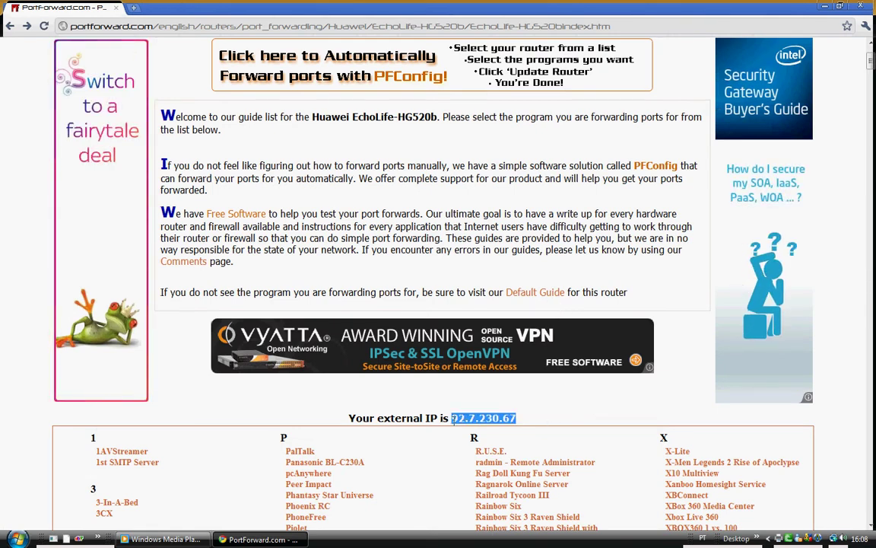
right_click(489, 421)
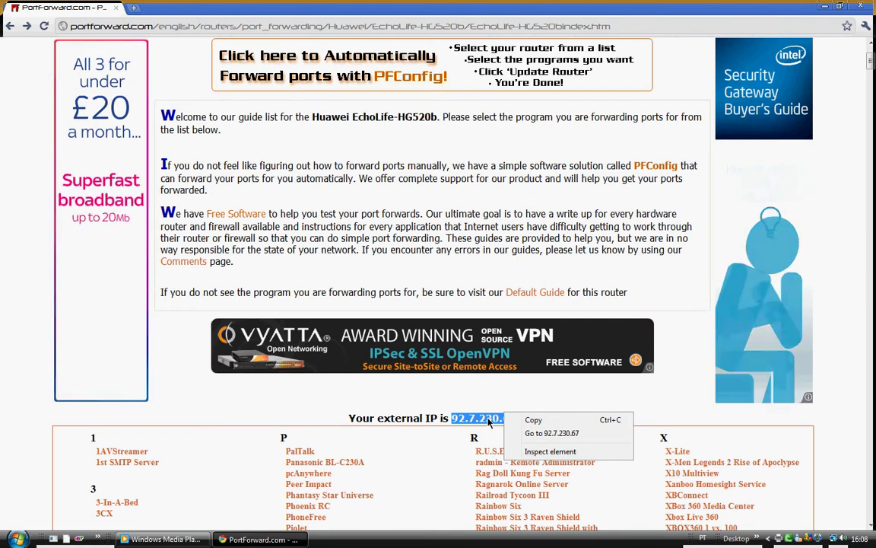
click(533, 420)
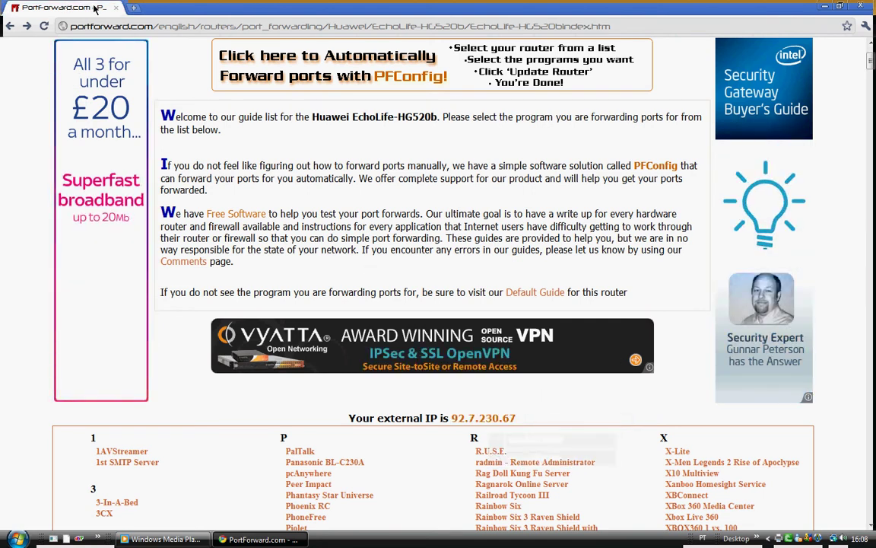
Load the copied external IP address in a new tab to reach the router login.
click(134, 7)
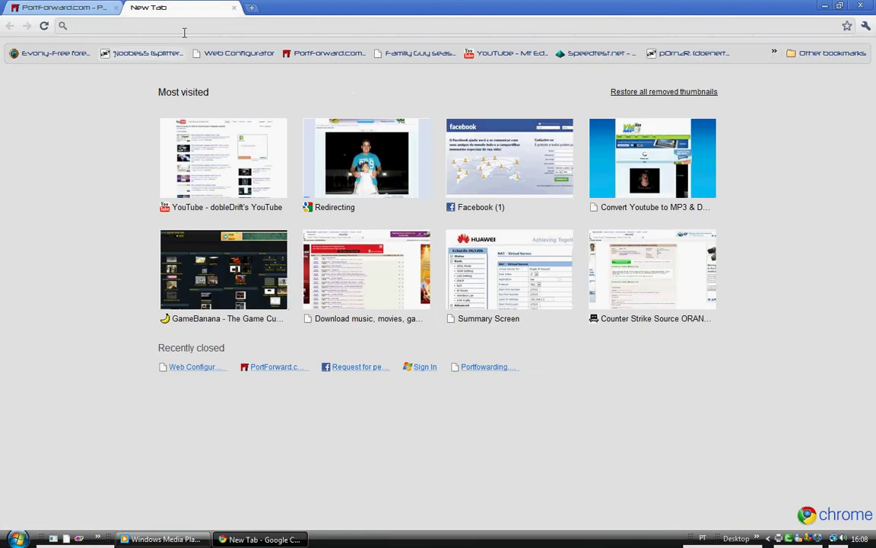
right_click(156, 24)
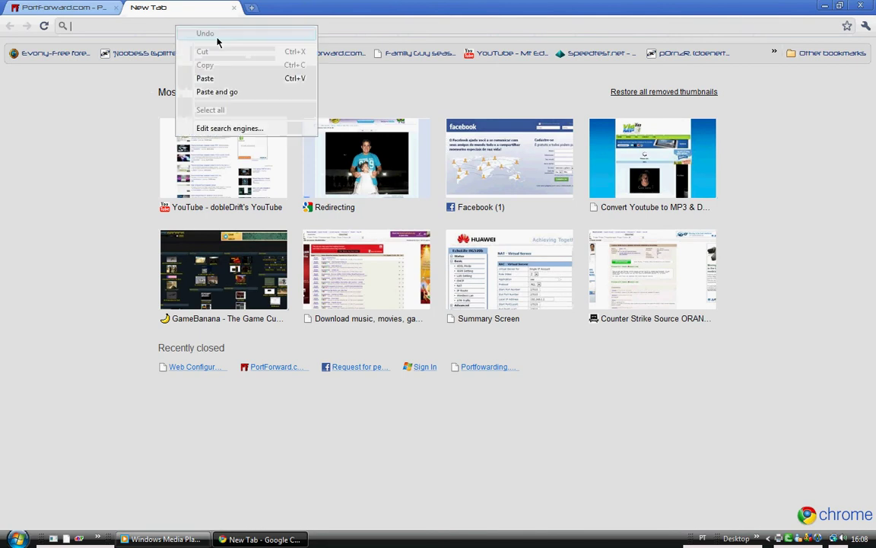
click(248, 80)
key(Return)
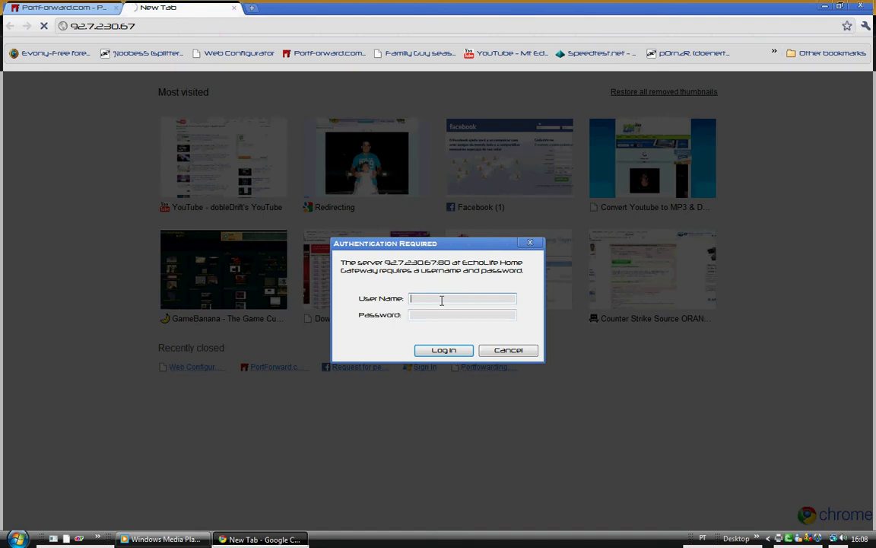
Sign in to the router with the admin user name and the account password.
text(admin)
key(Tab)
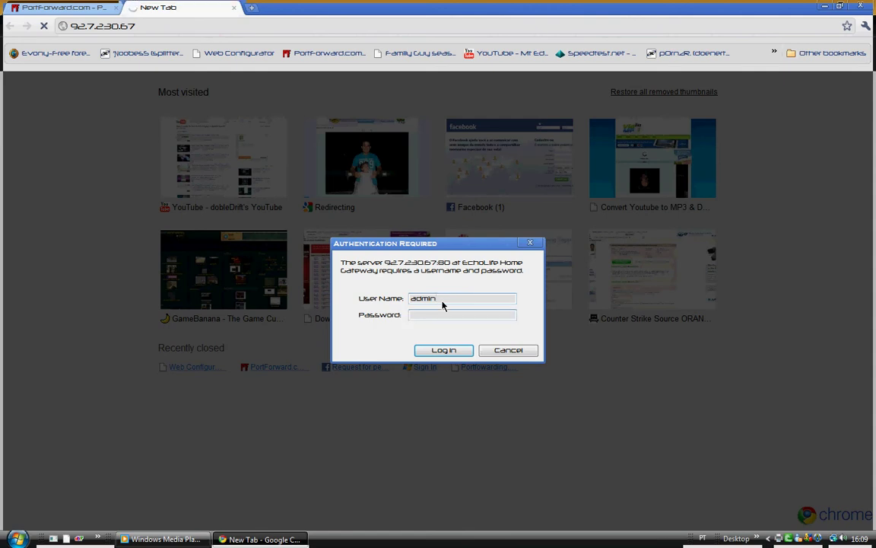
text(admin)
key(Return)
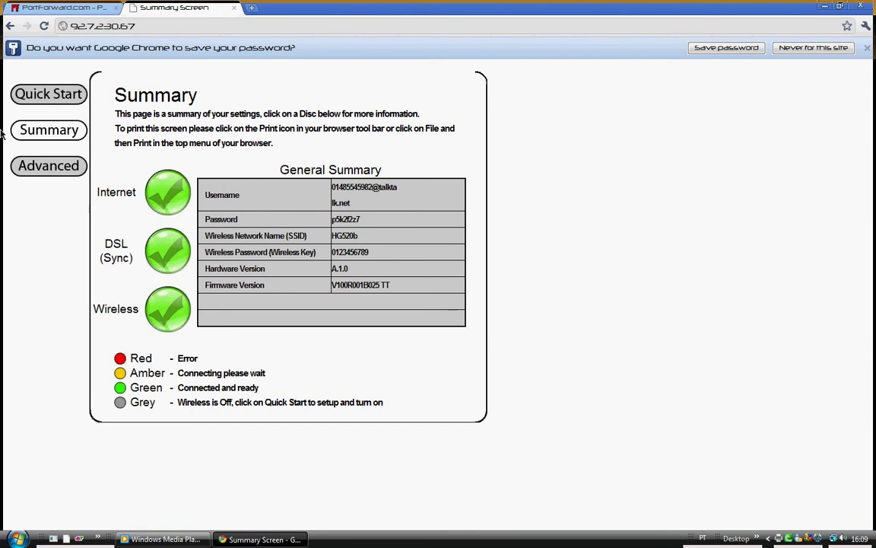
Enter Advanced configuration, accept the advanced-user warning, and open Basic > NAT settings.
click(53, 172)
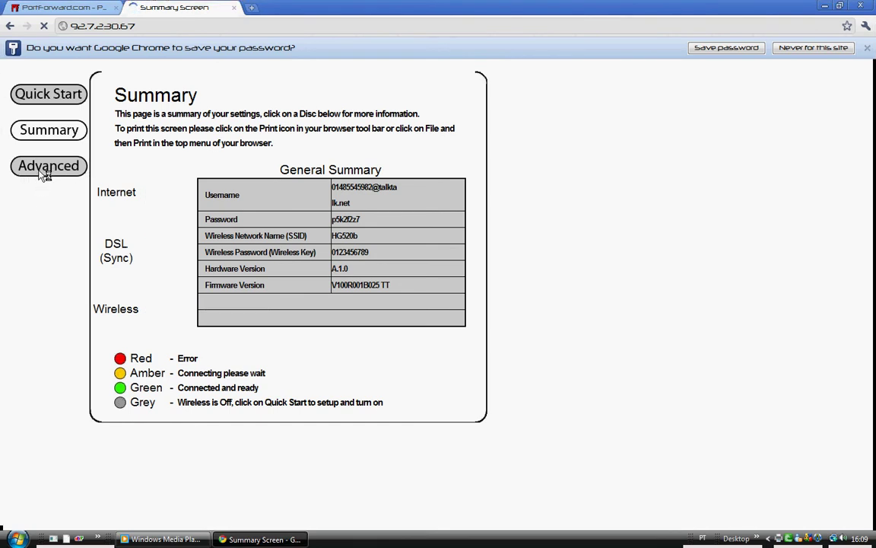
click(31, 169)
click(447, 286)
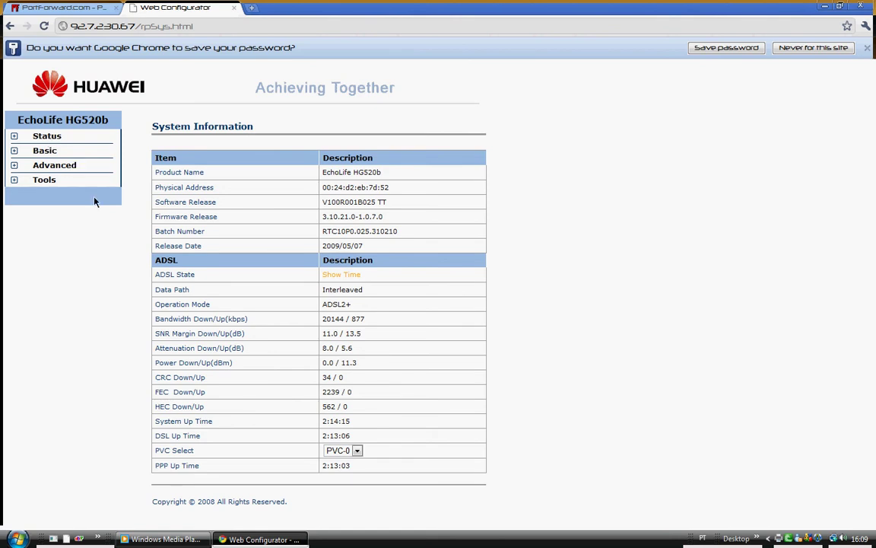
click(44, 150)
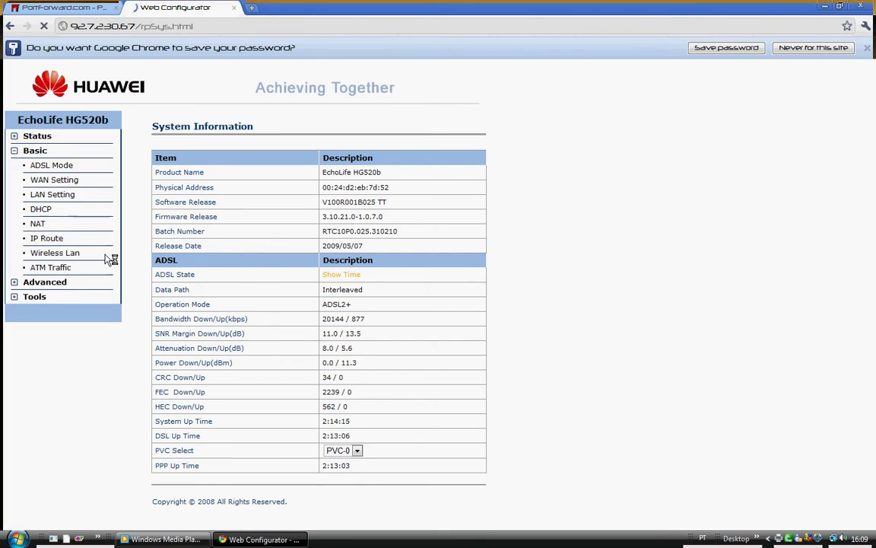
click(38, 223)
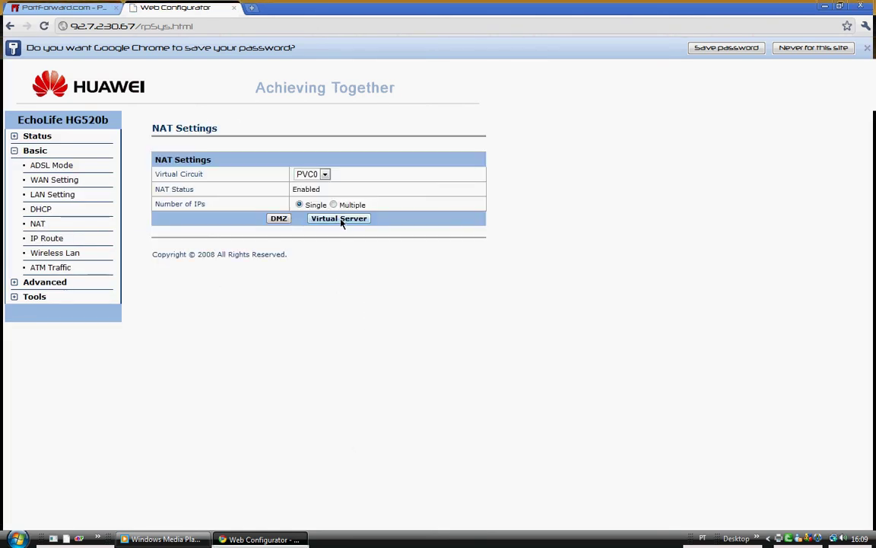
On the Virtual Server page, replace rule 1's application dash with 'Bittorren'.
click(342, 223)
scroll(330, 179, down, 1)
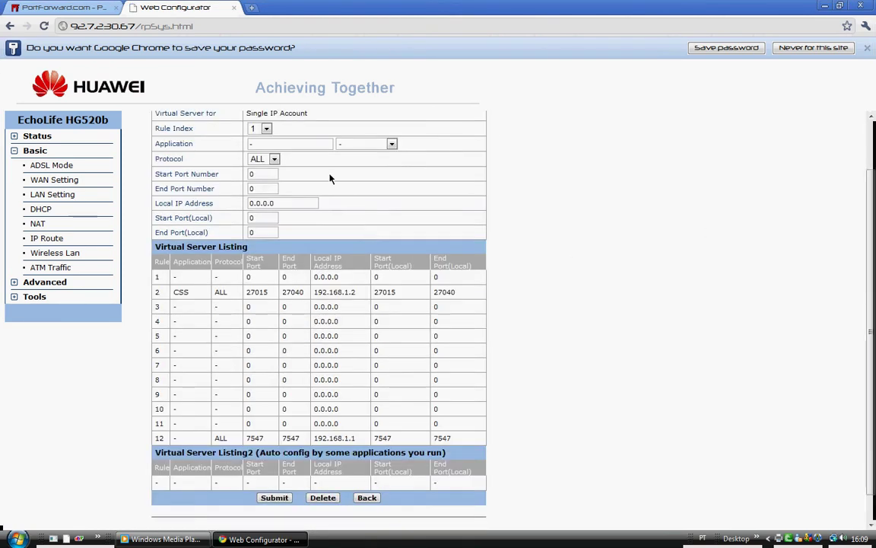
scroll(330, 179, up, 1)
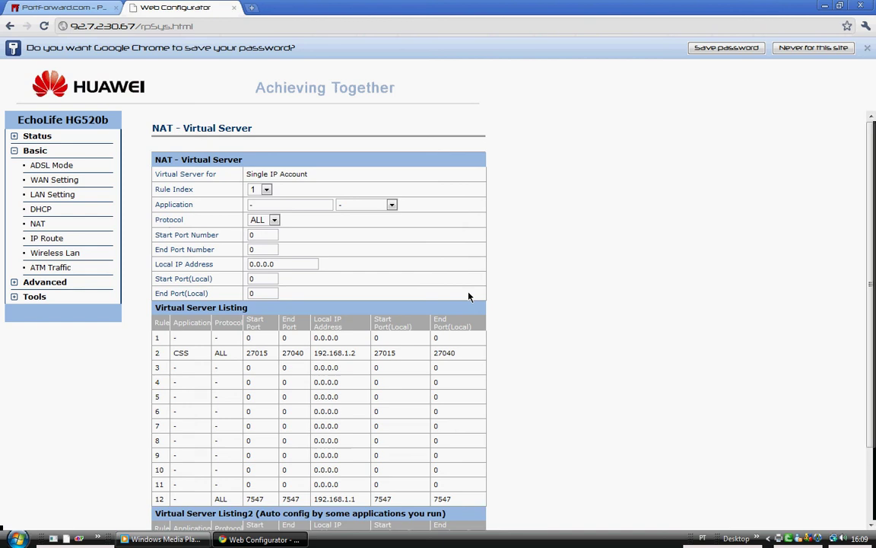
click(268, 201)
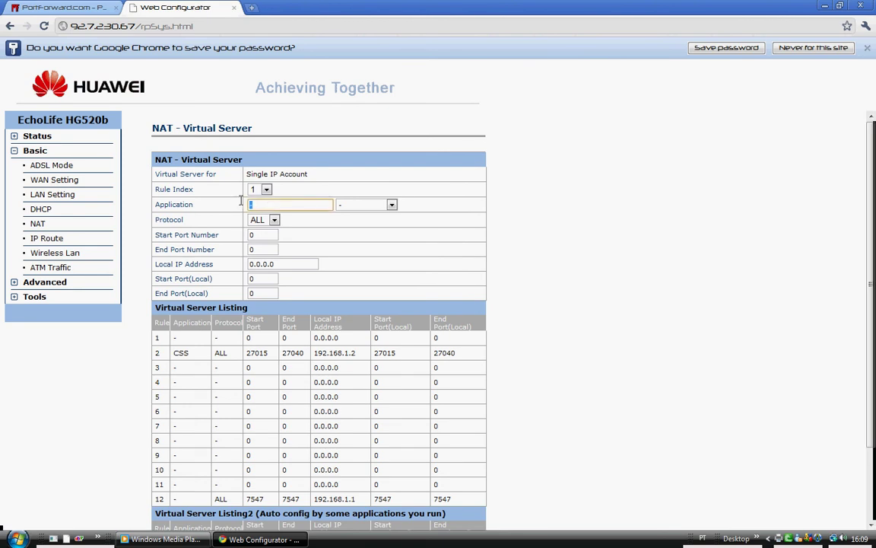
key(BackSpace)
text(Bi)
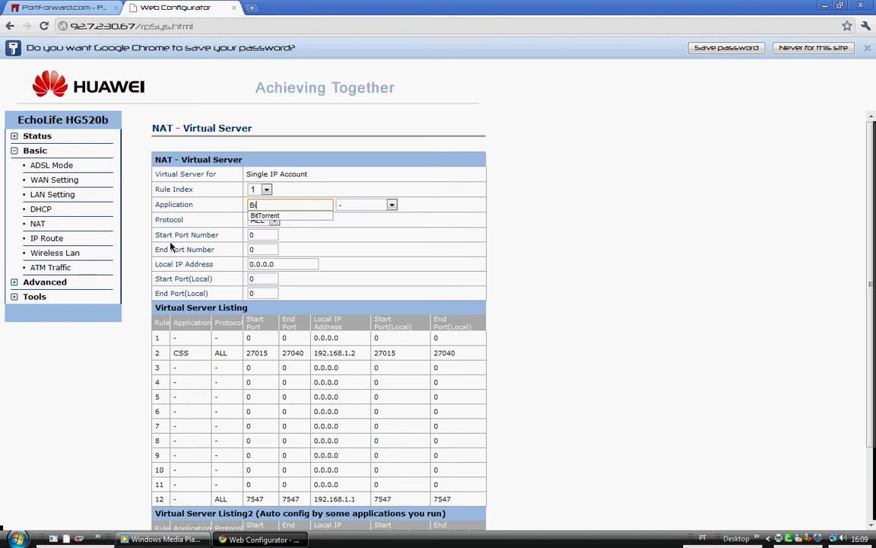
text(ttorren)
click(429, 197)
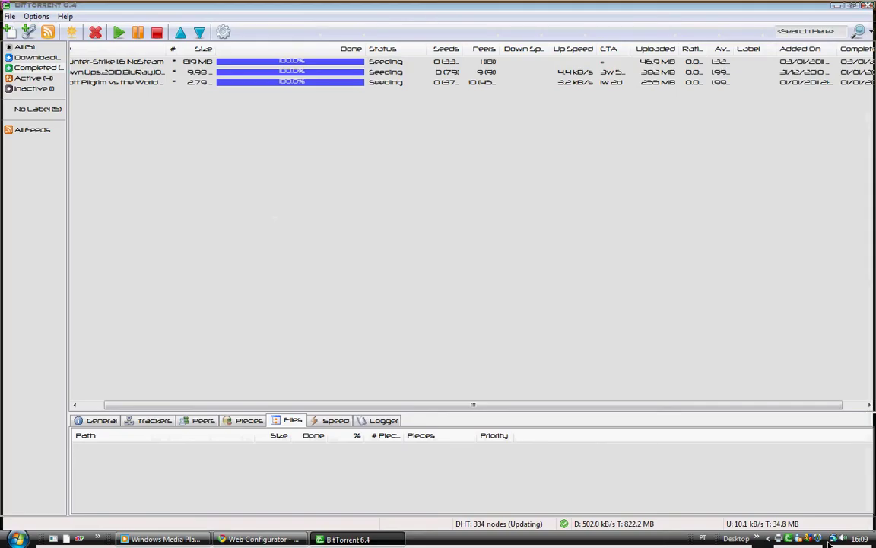
Copy incoming-connections port 45682 from BitTorrent's Connection preferences.
click(36, 16)
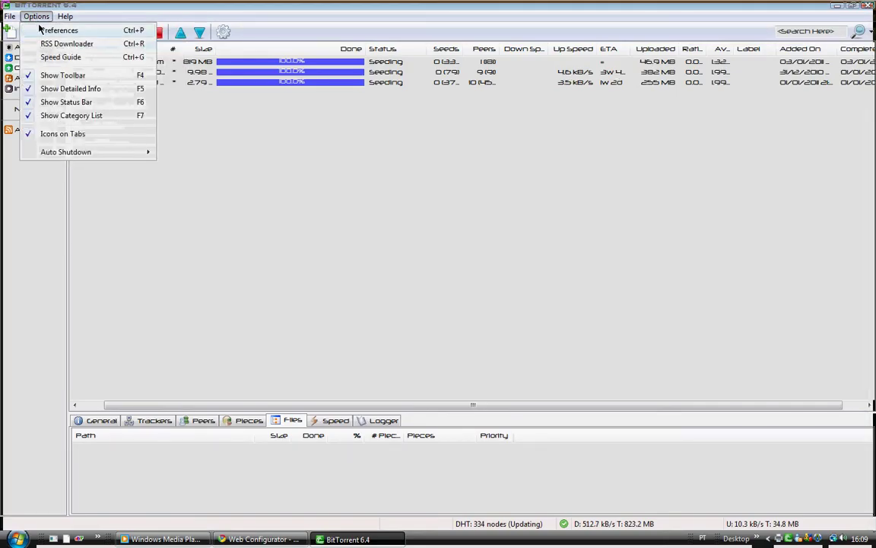
click(53, 30)
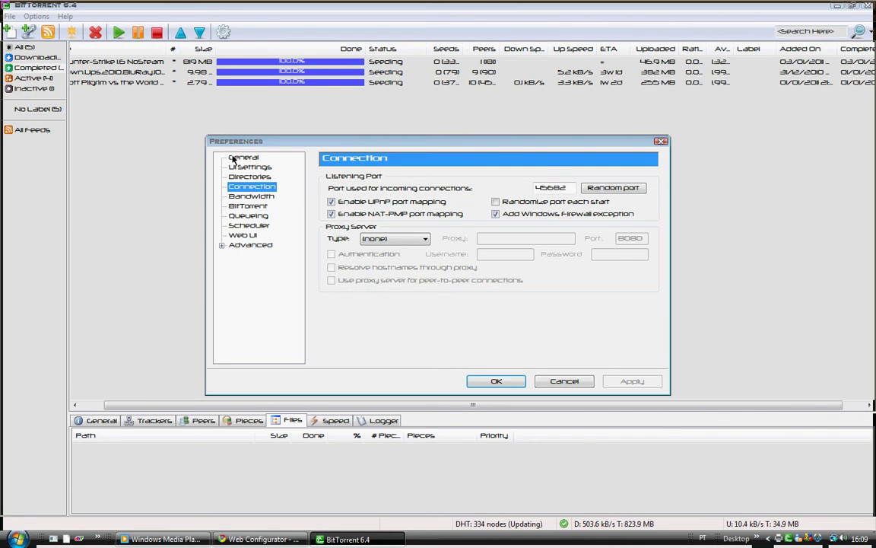
double_click(567, 188)
drag(567, 188, 527, 190)
right_click(541, 189)
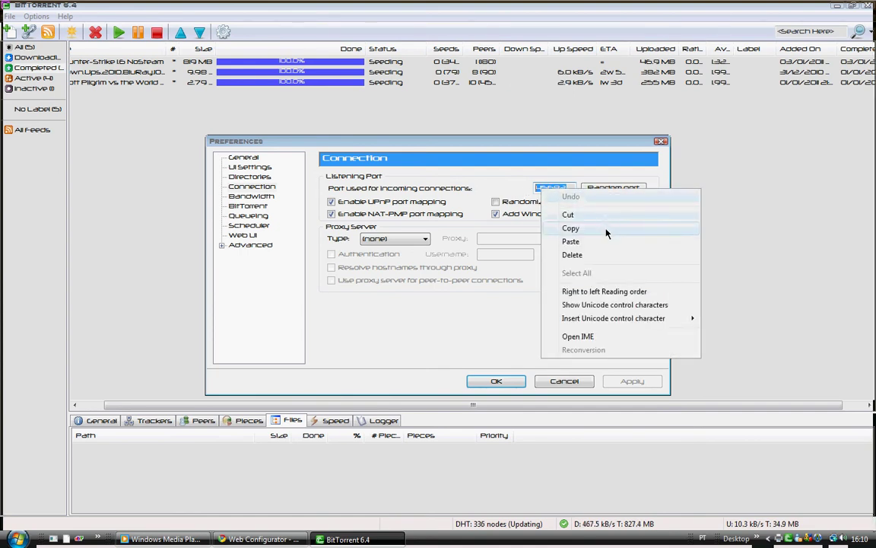
click(607, 230)
Paste 45682 into rule 1's Start Port Number and End Port Number.
key(alt+Tab)
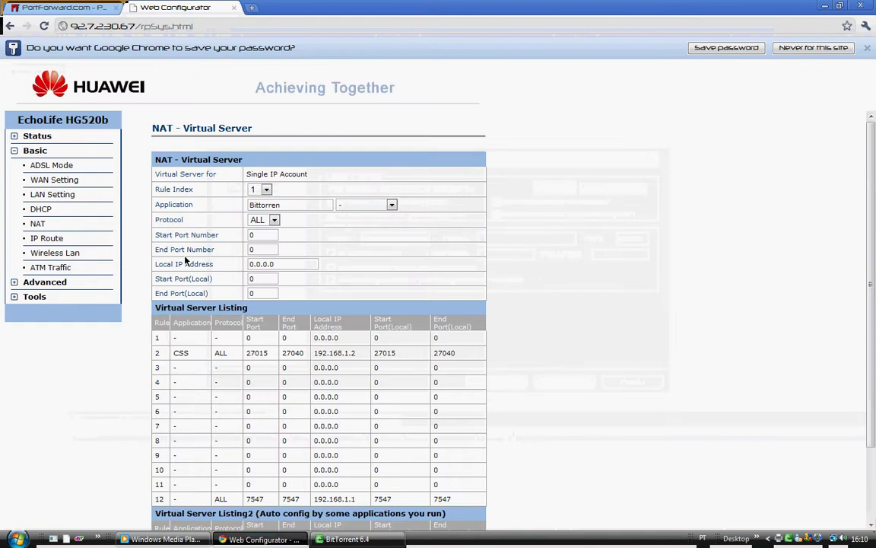
click(263, 237)
key(BackSpace)
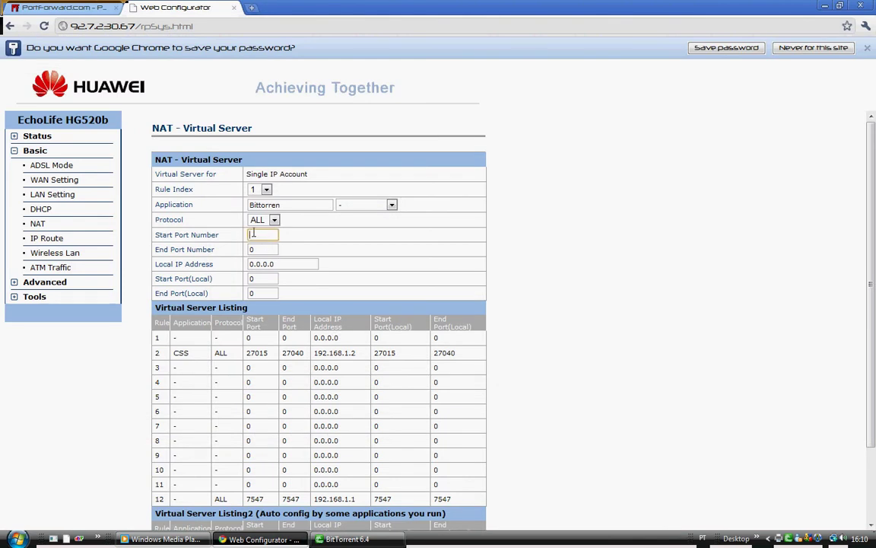
right_click(257, 236)
click(284, 300)
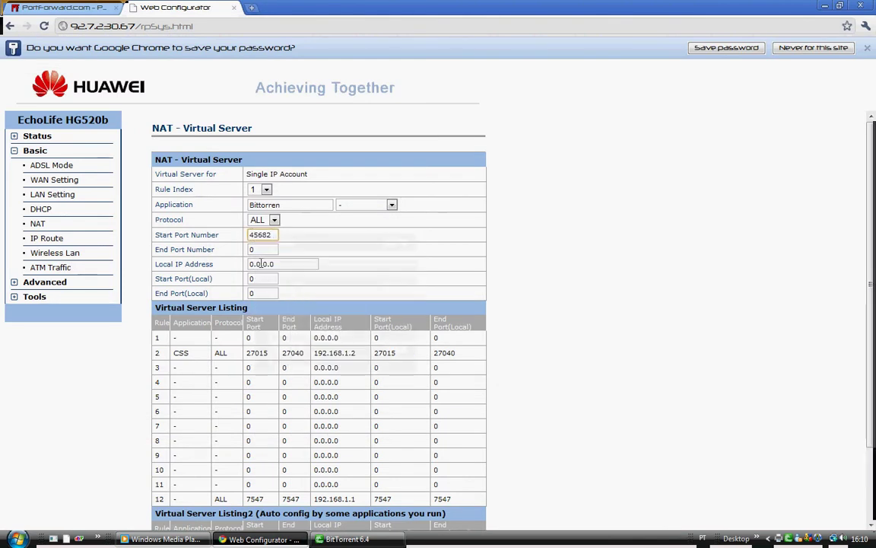
key(Tab)
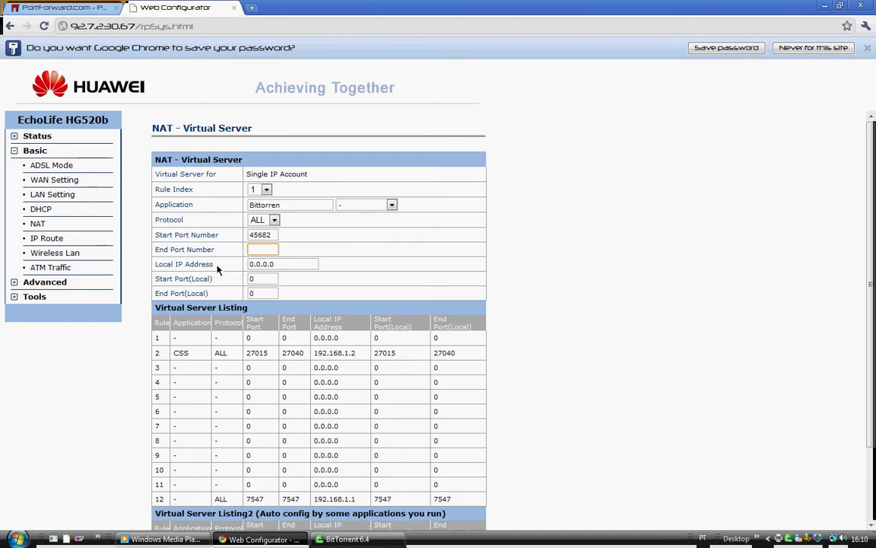
key(ctrl+v)
Fill the local start and end ports with 45682 and clear the 0.0.0.0 Local IP Address.
click(272, 279)
click(262, 294)
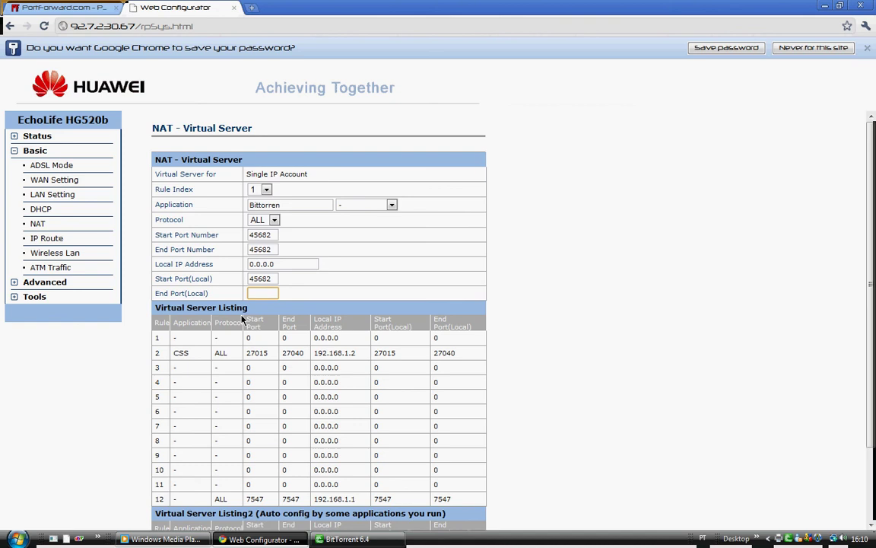
text(45682)
click(301, 263)
key(BackSpace)
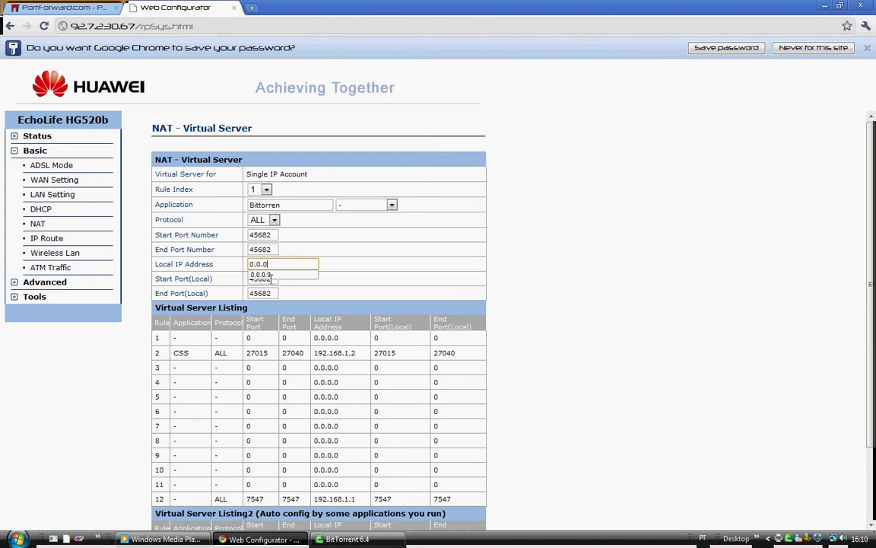
key(BackSpace)
key(BackSpace)
key(BackSpace)
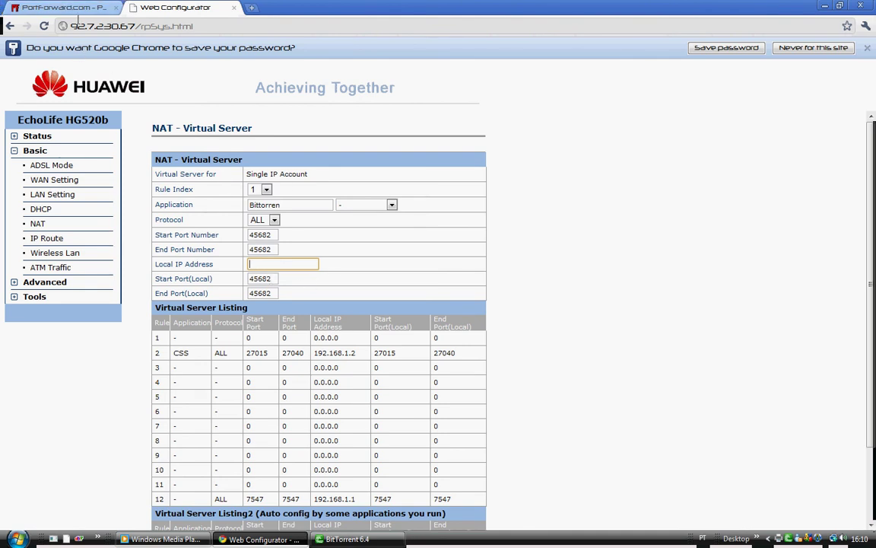
After checking the PortForward.com guide, enter 192.168.1.2 as rule 1's Local IP Address.
click(70, 9)
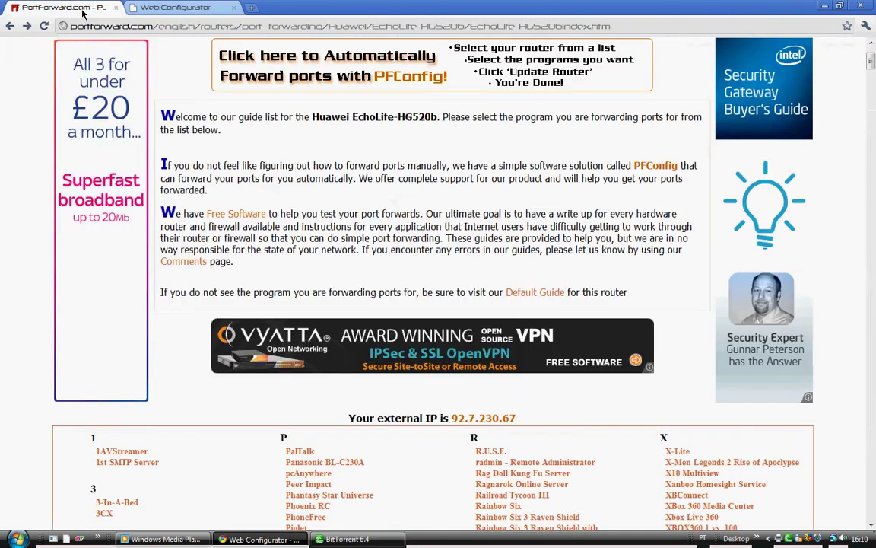
click(190, 9)
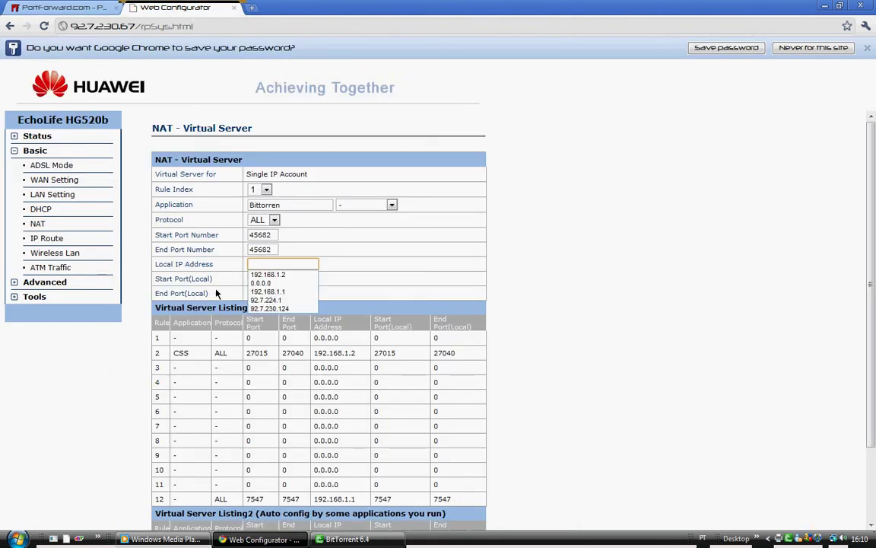
text(192)
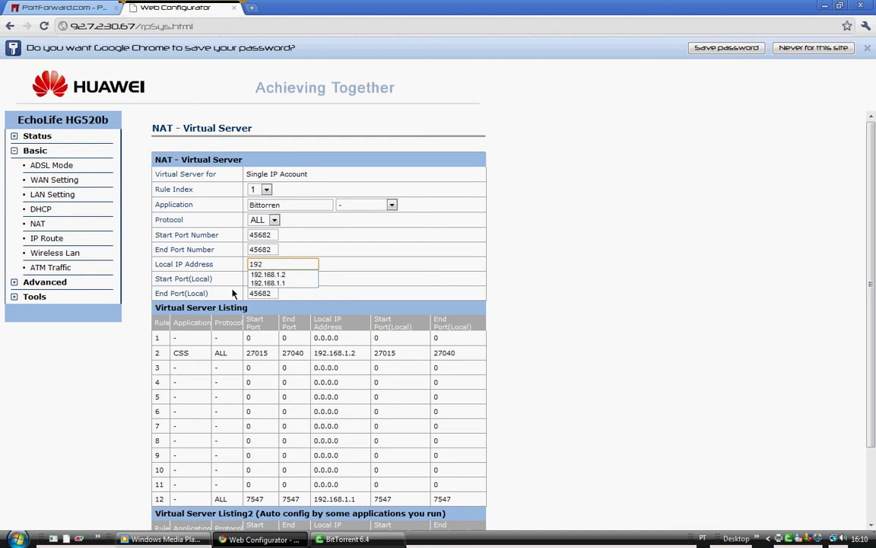
click(291, 275)
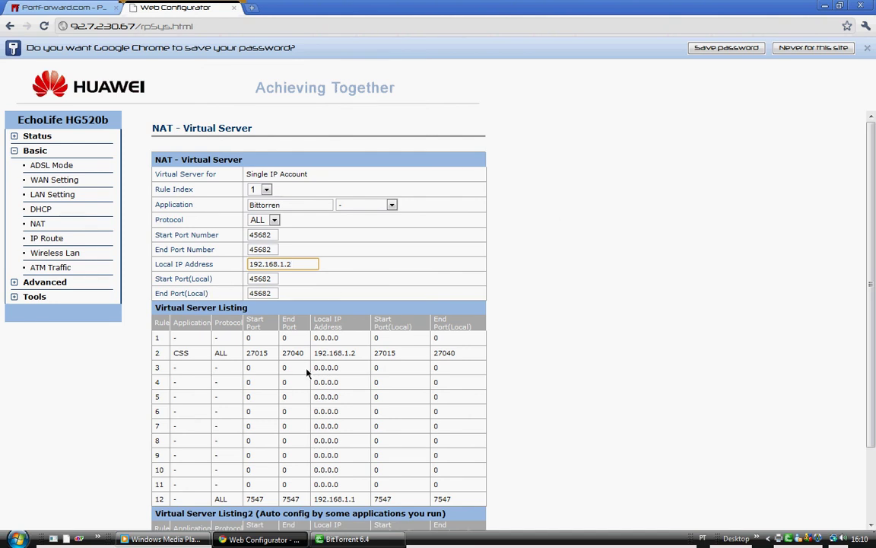
scroll(308, 371, down, 2)
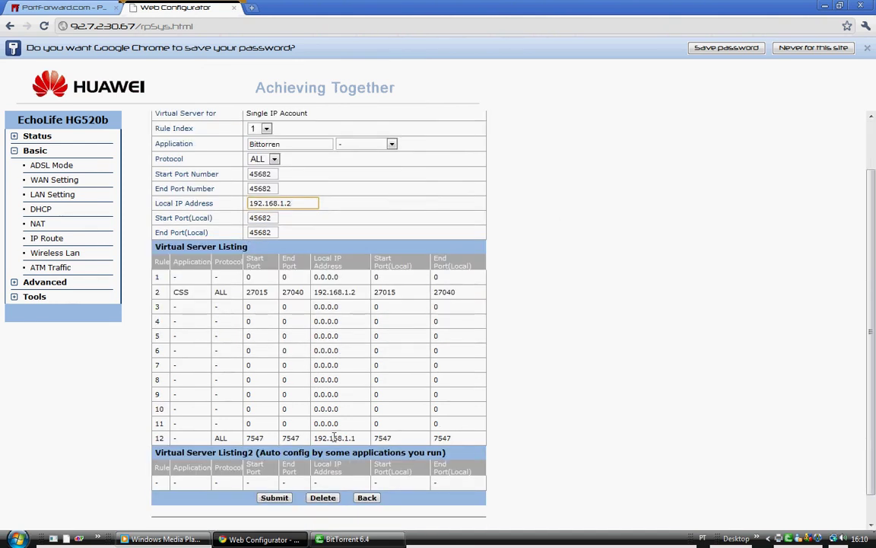
scroll(349, 444, up, 2)
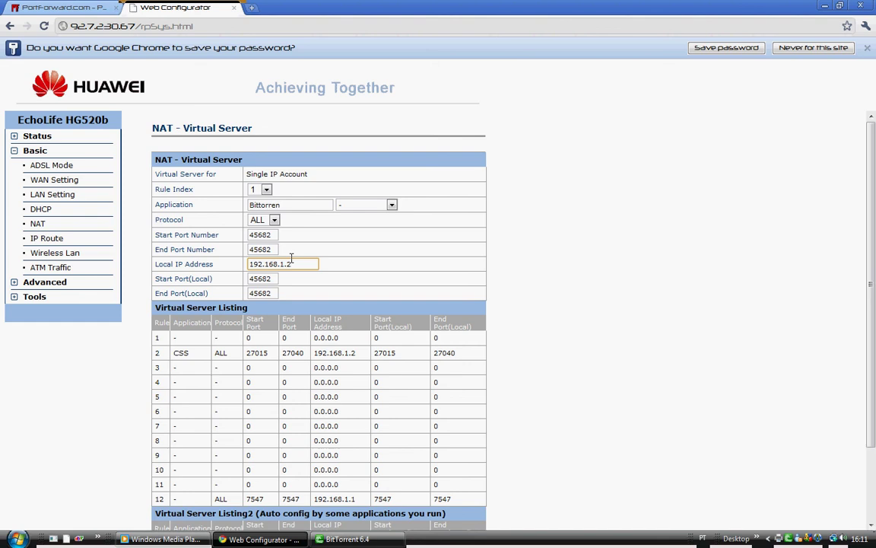
Submit the BitTorrent rule and confirm rule 1 lists Bittorren, ALL, port 45682 to 192.168.1.2.
scroll(417, 254, down, 3)
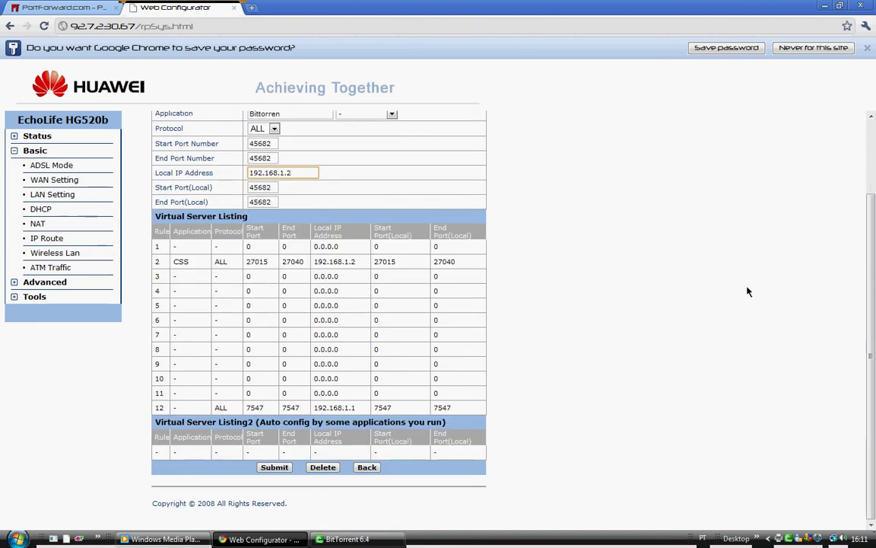
scroll(305, 152, up, 3)
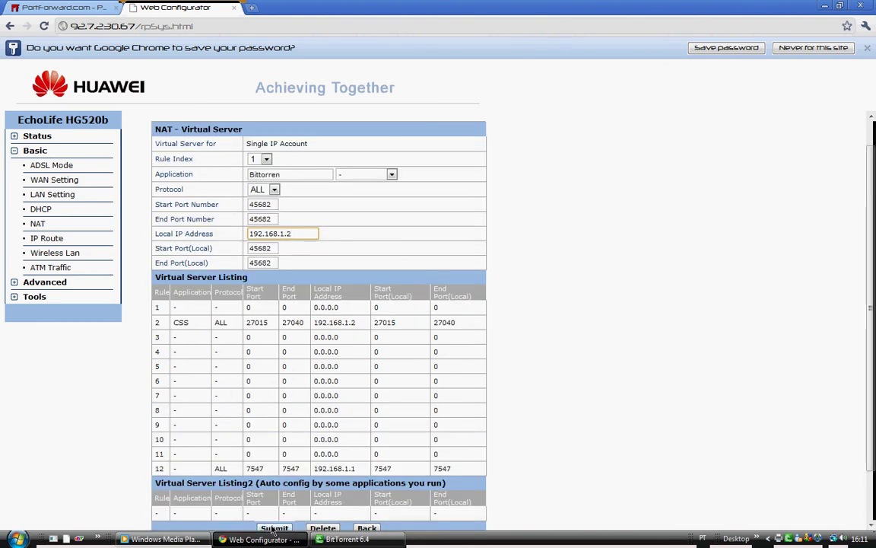
scroll(283, 437, down, 3)
click(275, 467)
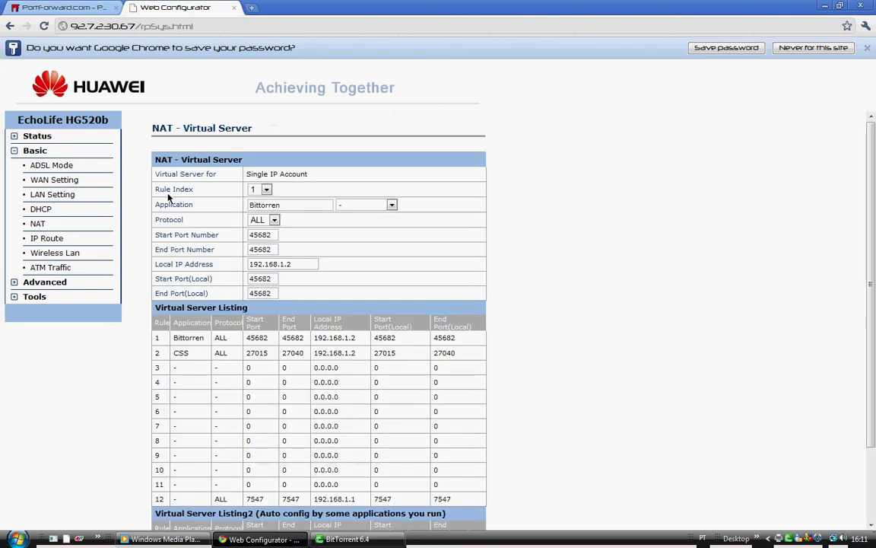
scroll(403, 362, down, 2)
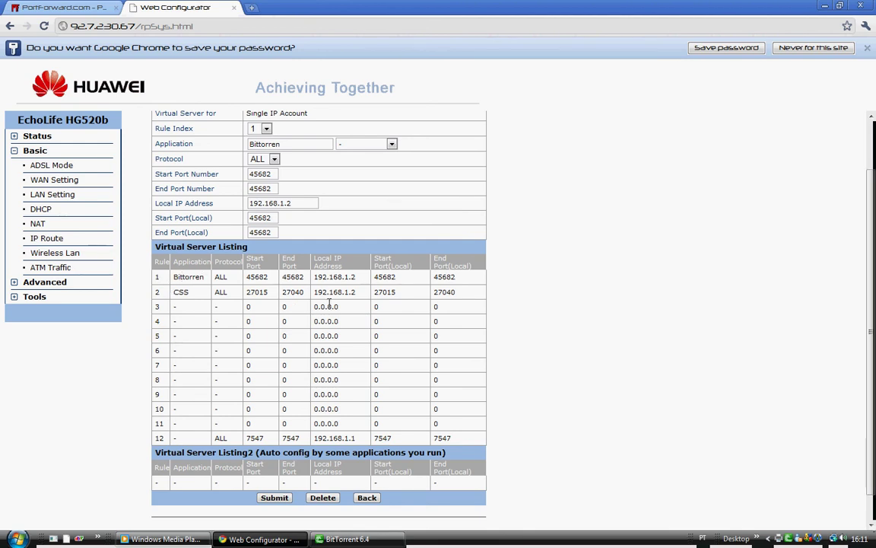
scroll(438, 295, up, 2)
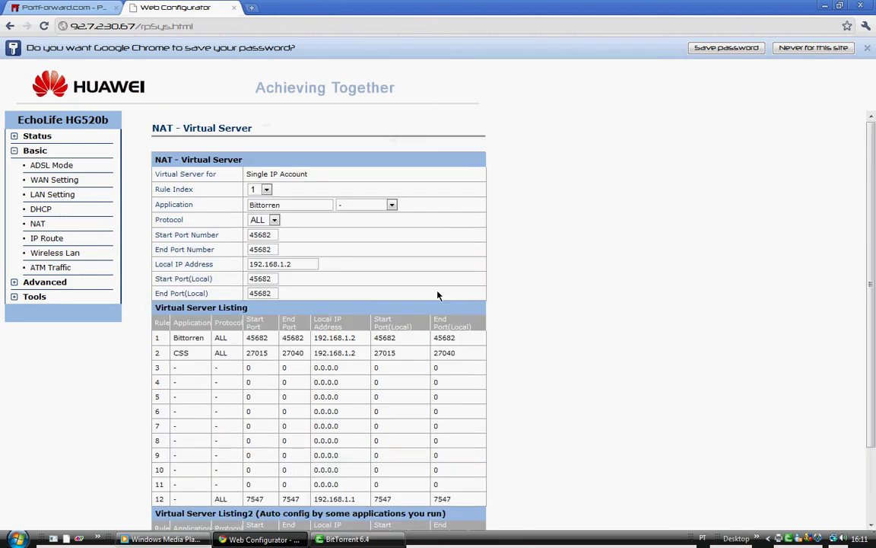
scroll(642, 155, down, 2)
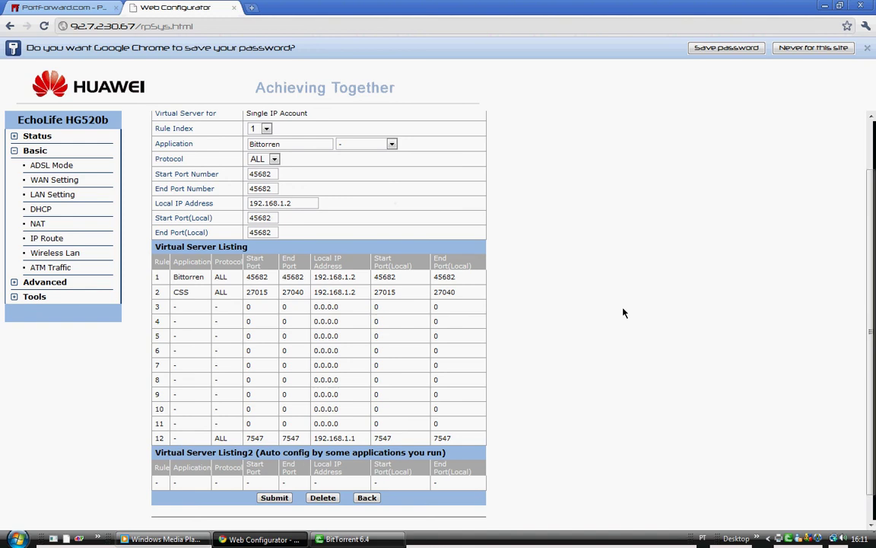
Bring BitTorrent forward and dismiss its Preferences dialog with OK.
click(788, 538)
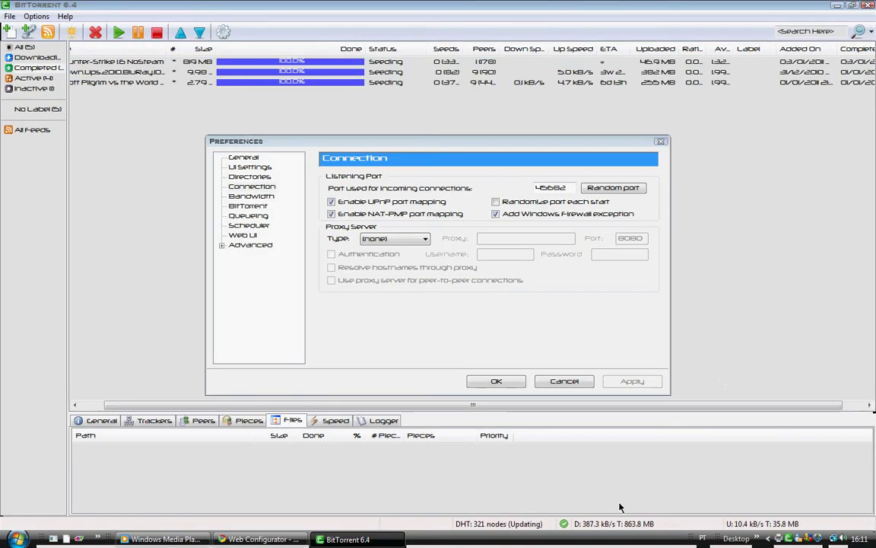
click(661, 141)
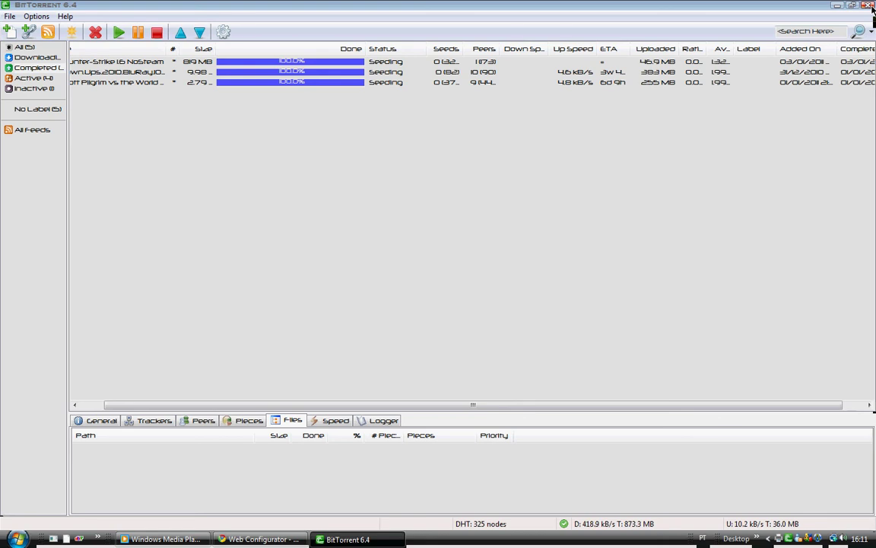
Close BitTorrent and the Chrome router window, then select the VTFEdit desktop shortcut.
click(871, 6)
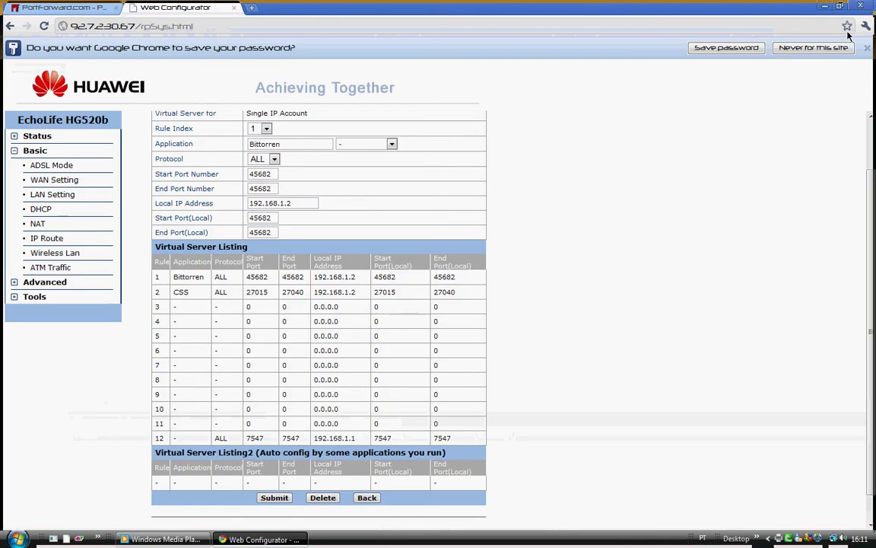
click(861, 6)
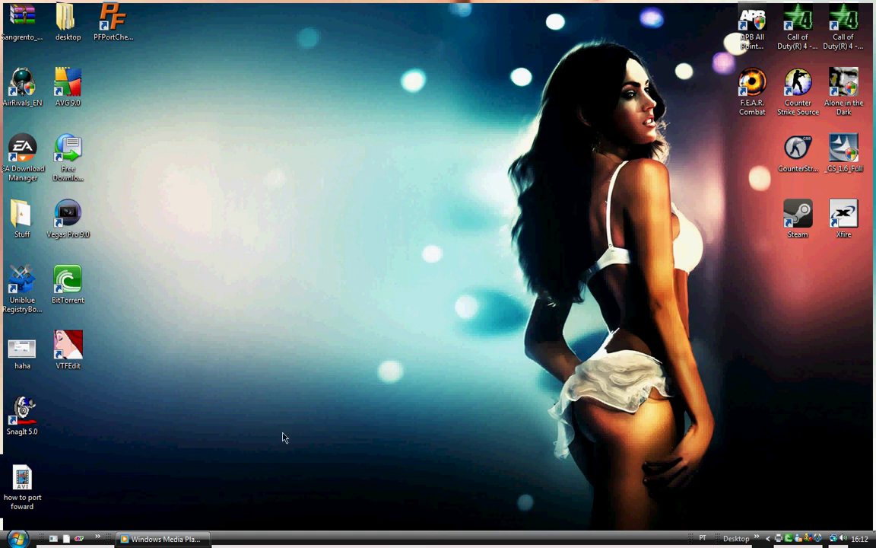
click(68, 344)
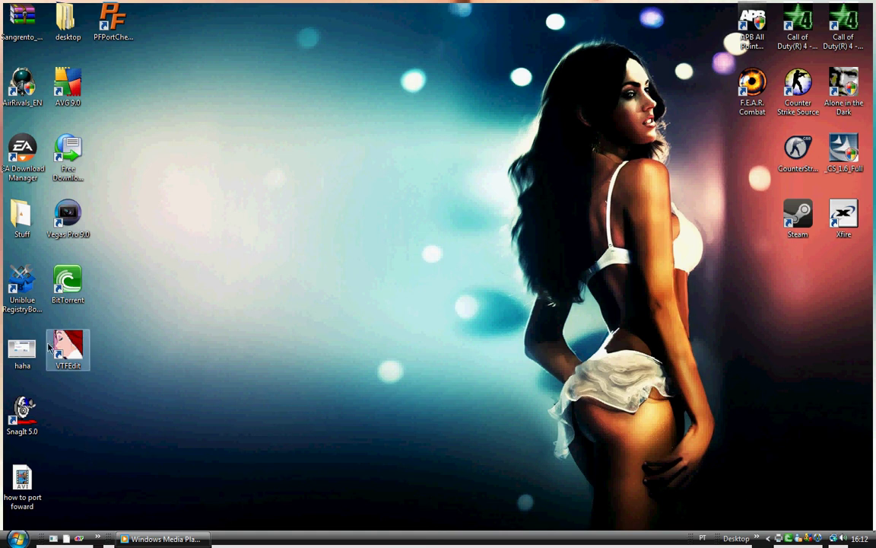